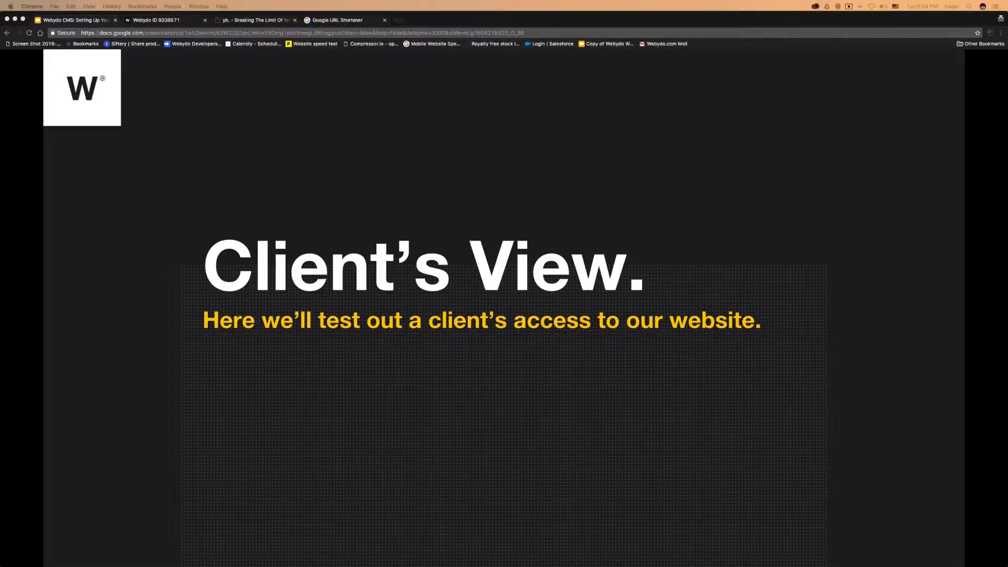
Advance the deck to the Client's View notes slide and bring the Webydo studio tab forward
click(717, 439)
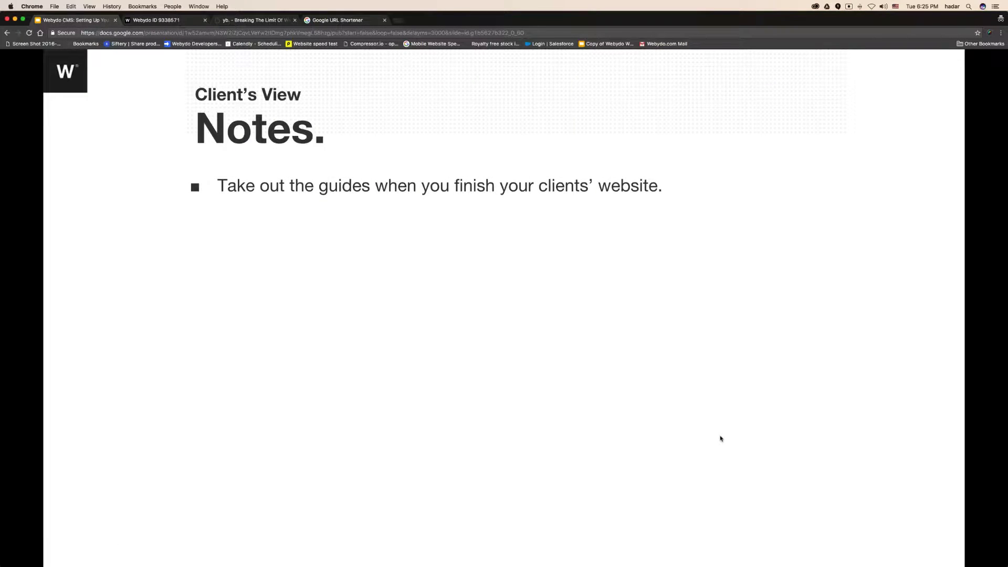
click(165, 20)
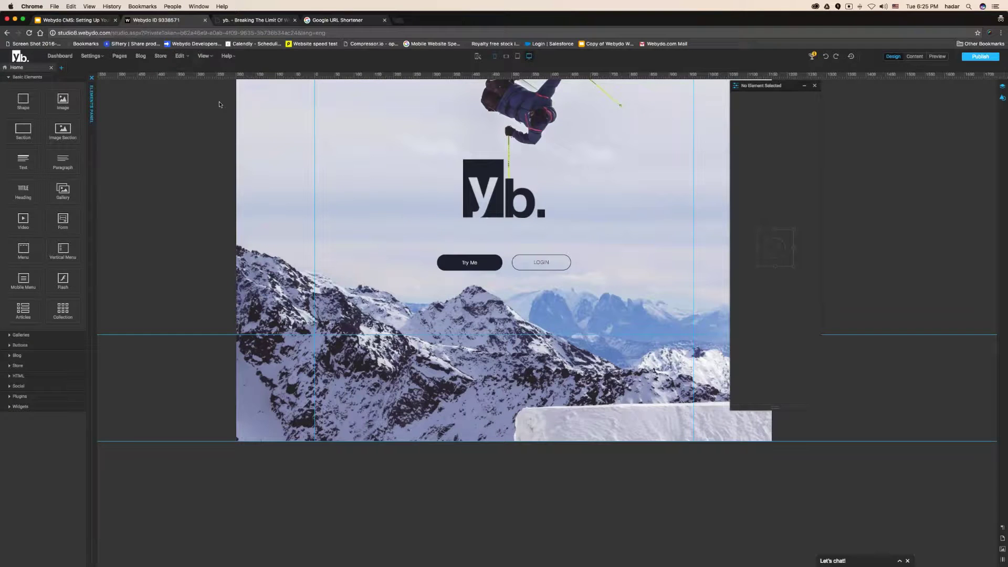
Add horizontal and vertical guides from the rulers, then hide and reshow them via View > Guides
click(204, 55)
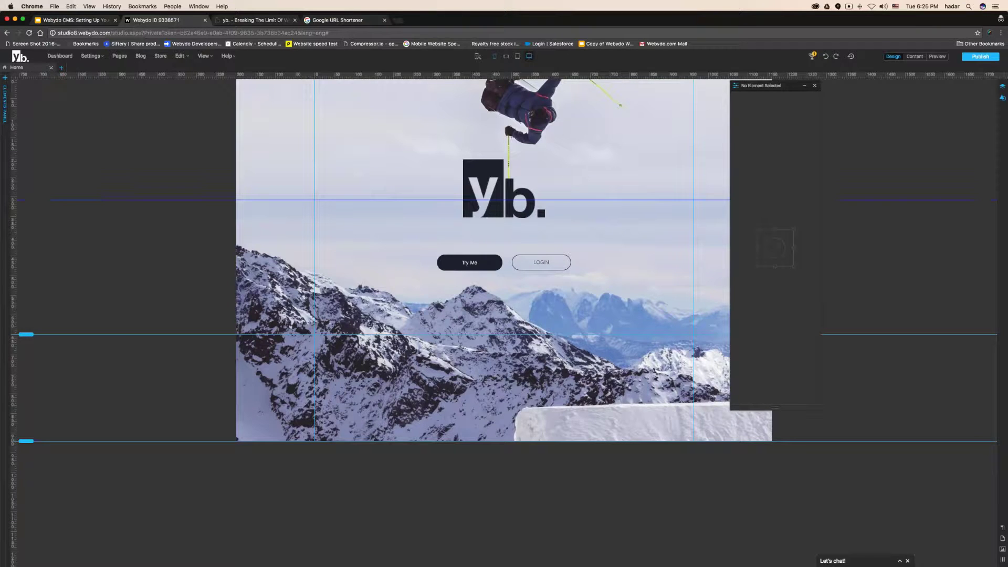
click(14, 200)
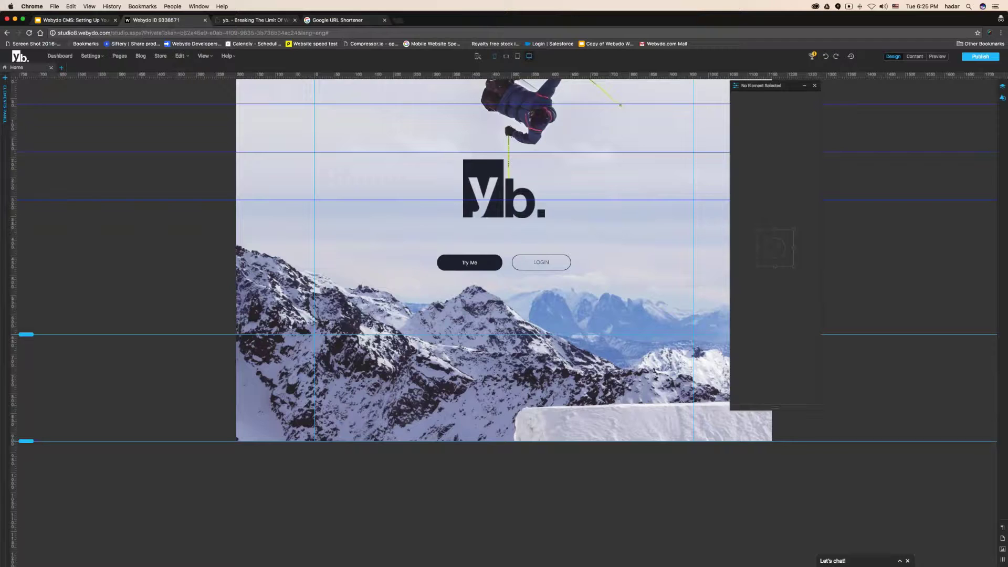
drag(299, 75, 429, 137)
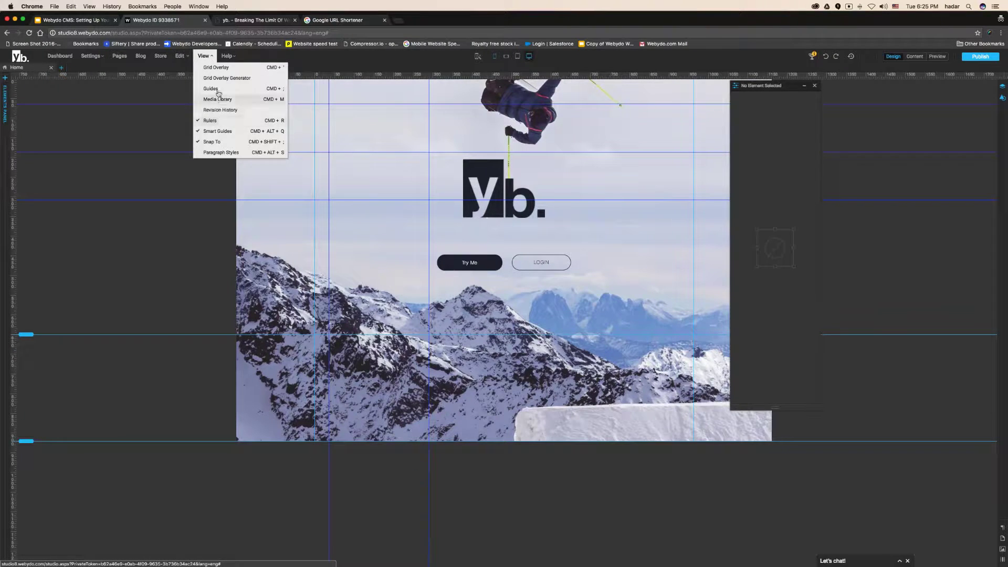
click(203, 56)
click(199, 119)
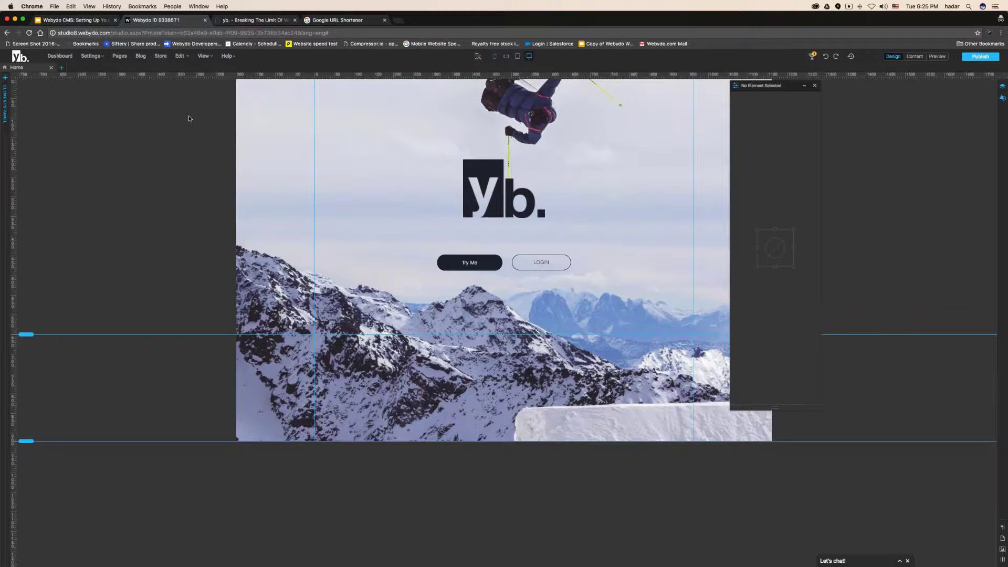
click(203, 55)
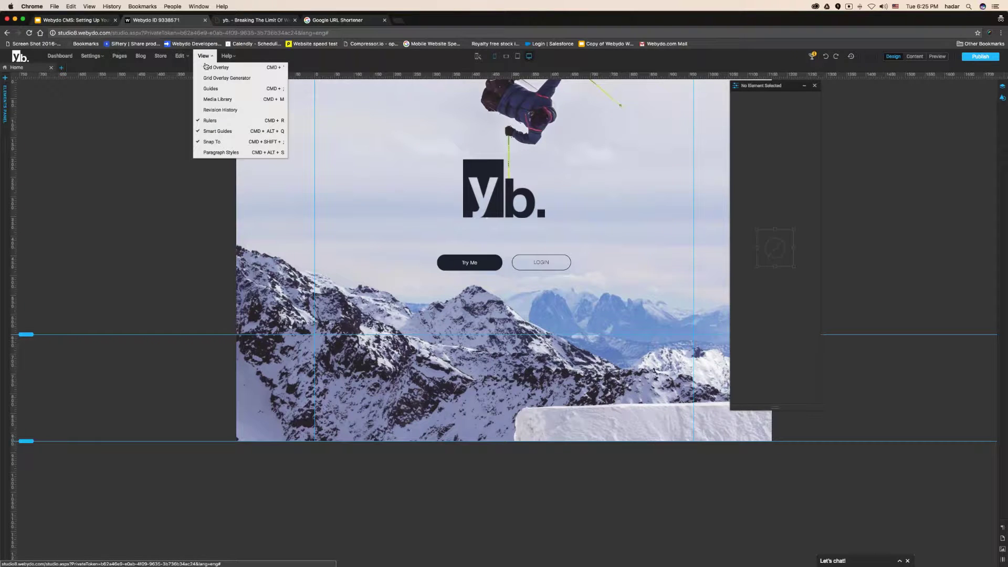
click(212, 96)
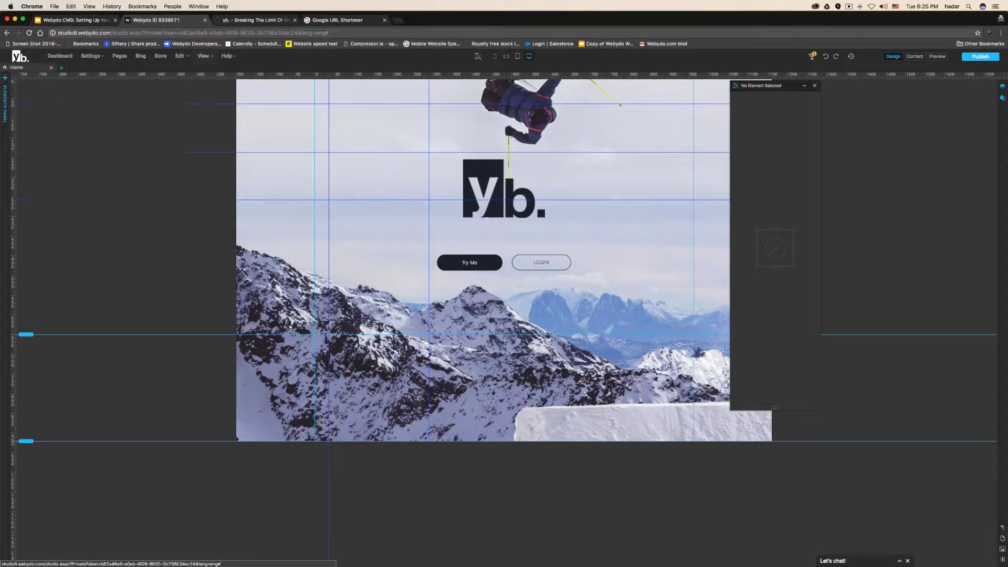
Delete the extra guides, keeping one vertical guide near the page's left edge, and return to Slides
click(176, 126)
drag(177, 104, 176, 152)
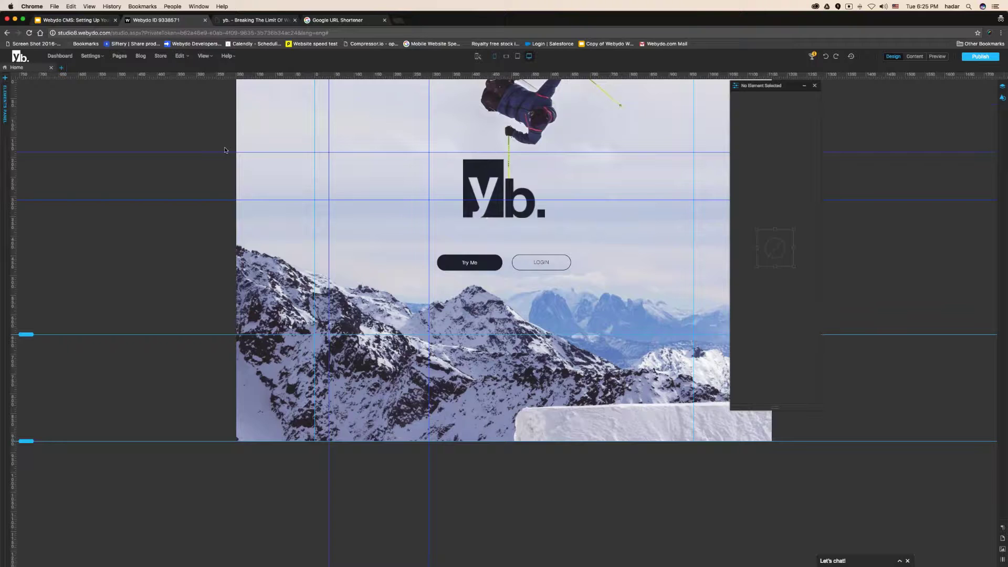
key(Delete)
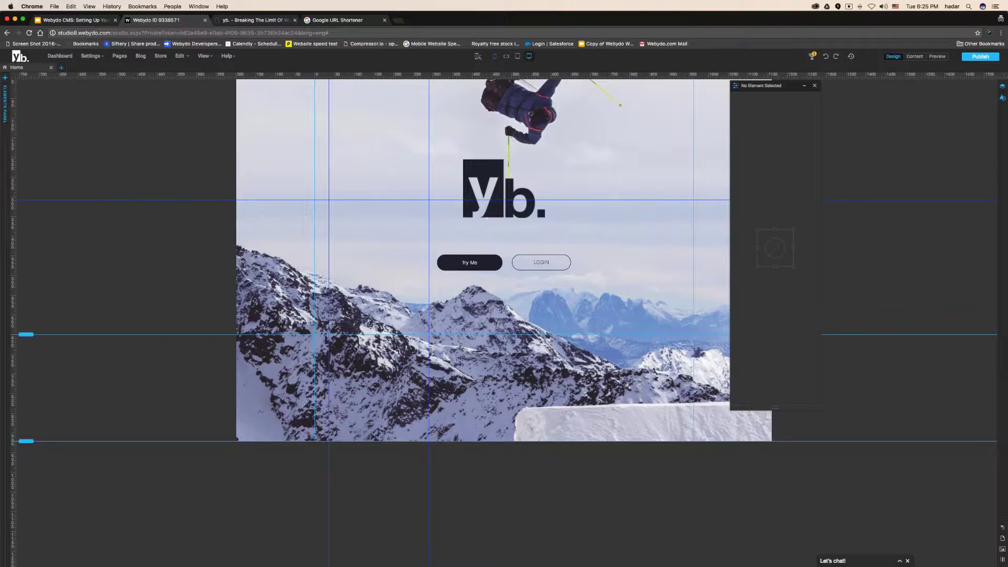
click(307, 209)
key(Delete)
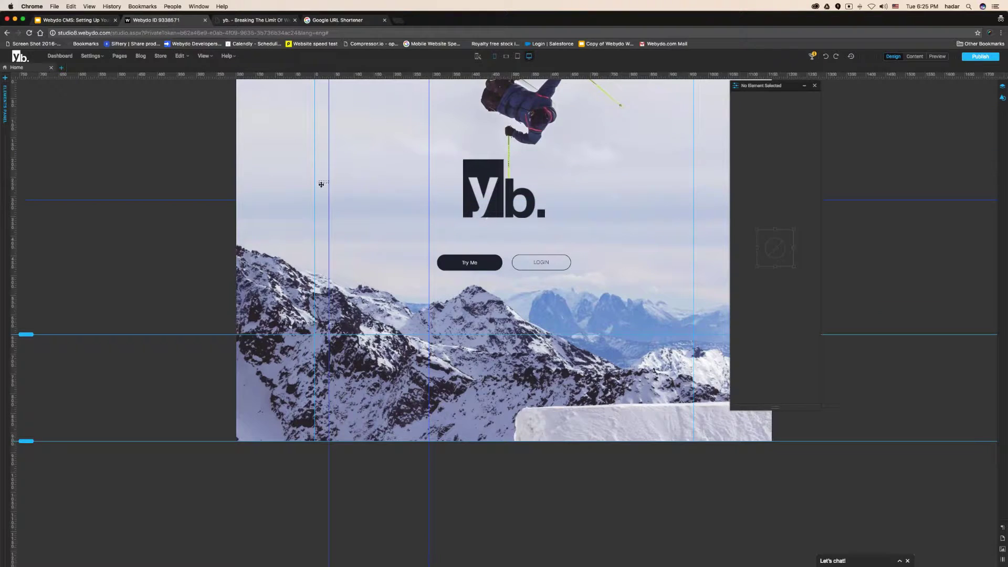
drag(325, 185, 295, 205)
key(Delete)
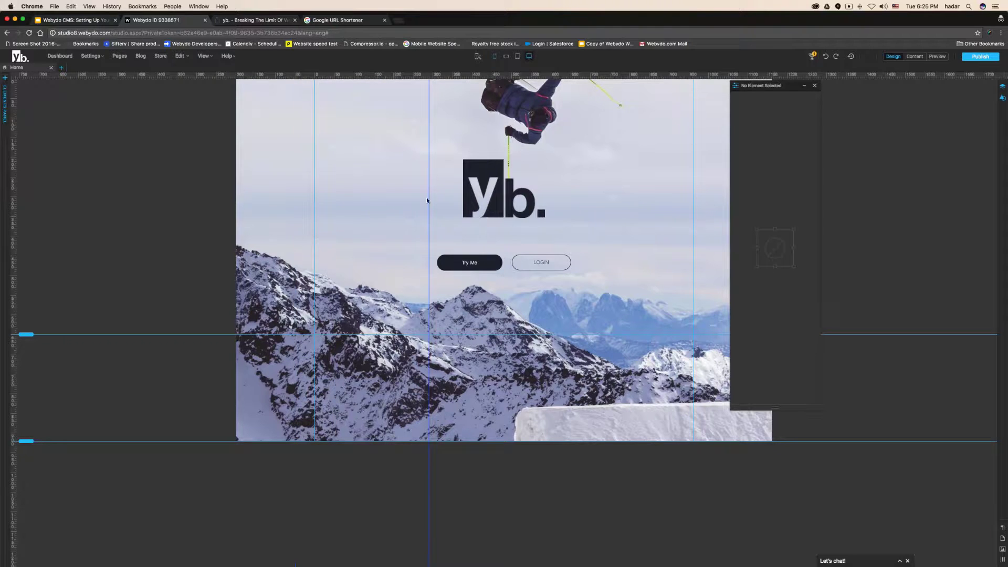
drag(429, 205, 286, 210)
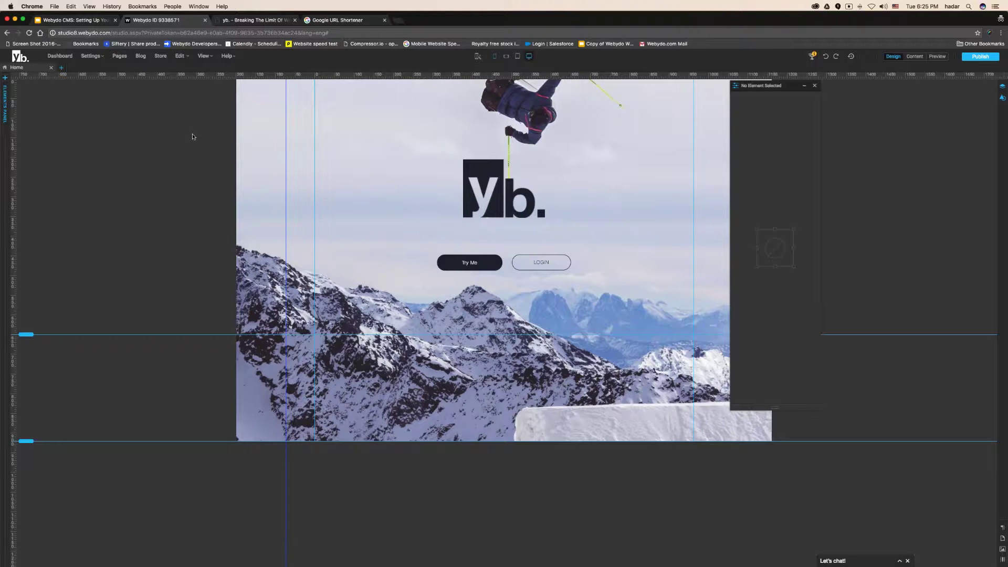
click(79, 22)
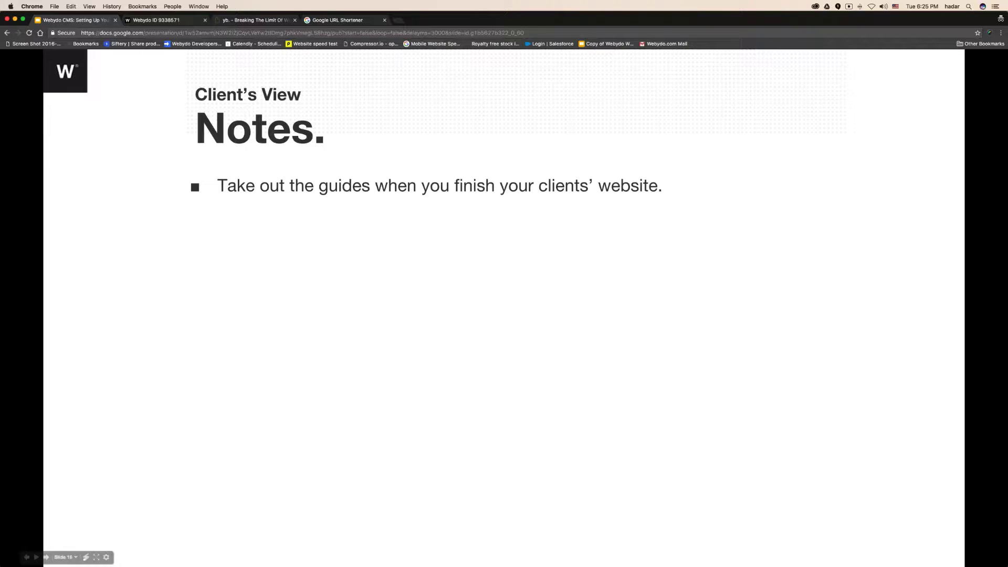
click(157, 20)
click(914, 56)
click(512, 215)
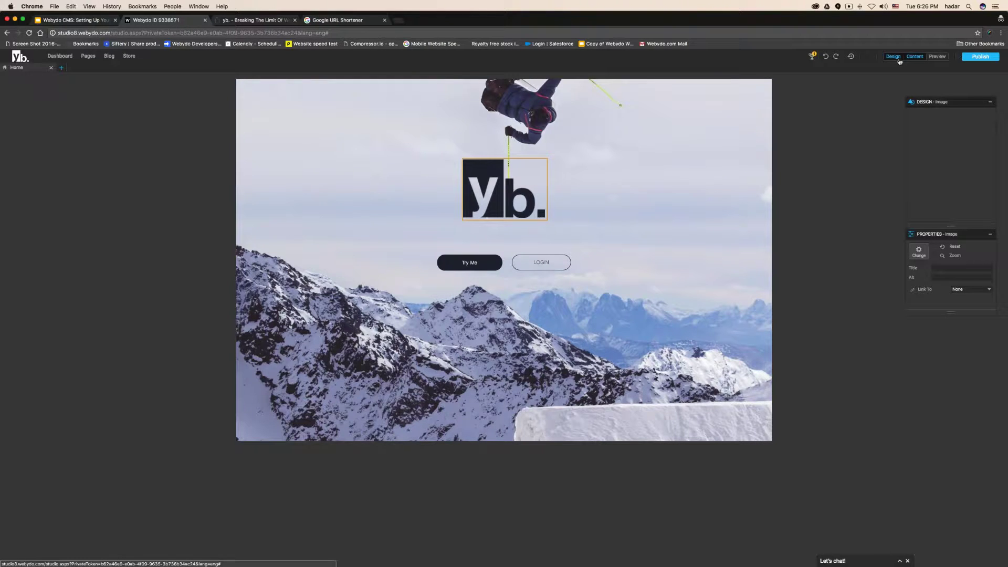
click(899, 61)
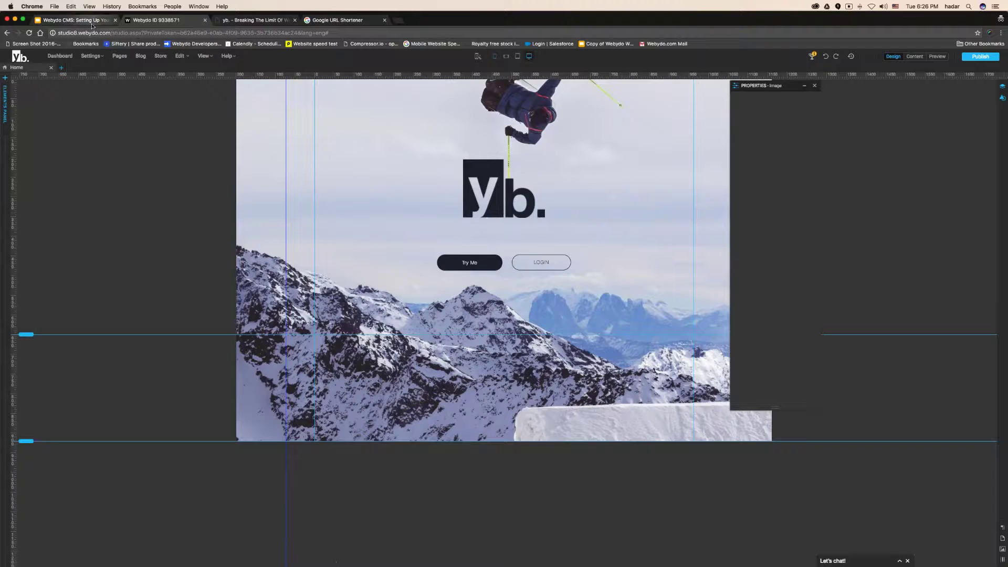
click(73, 20)
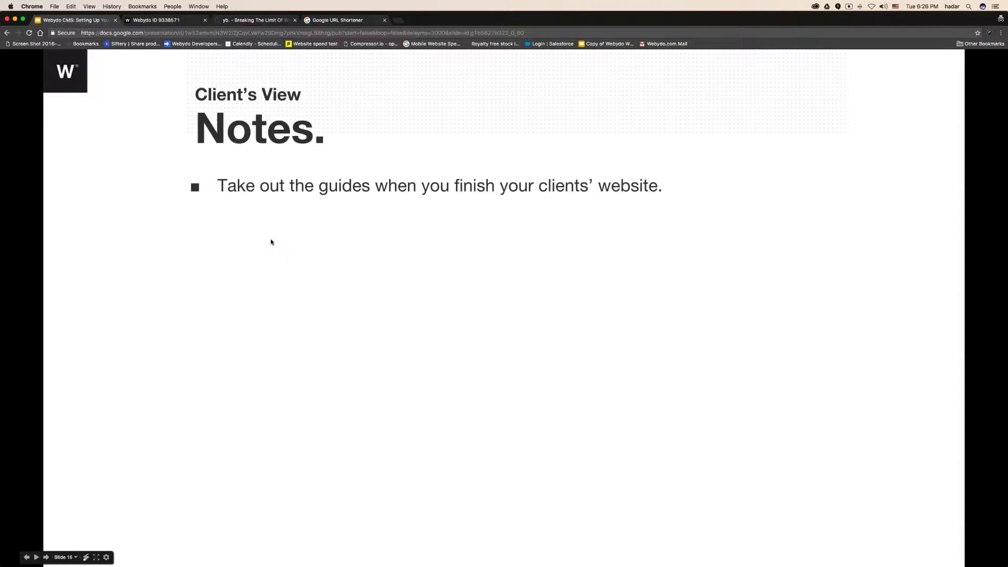
Reveal the second and third tips, ending with text relativity, then open Webydo's Elements panel
click(289, 250)
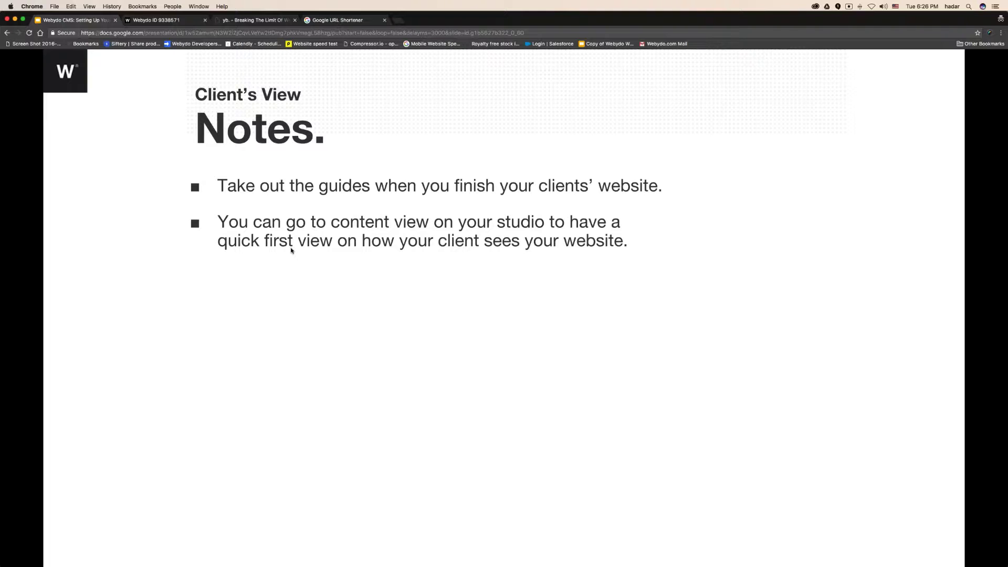
click(300, 256)
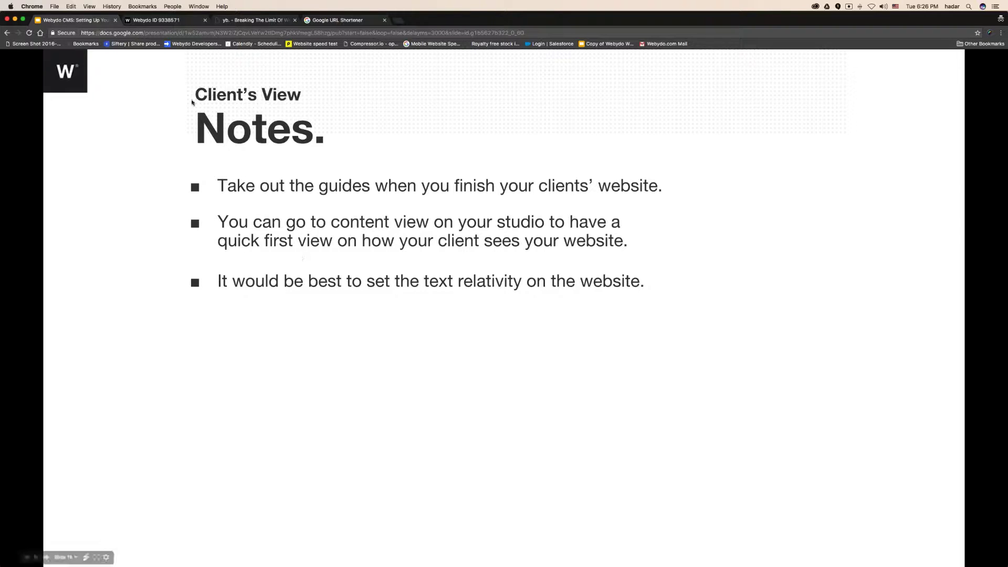
click(185, 19)
click(198, 196)
click(5, 100)
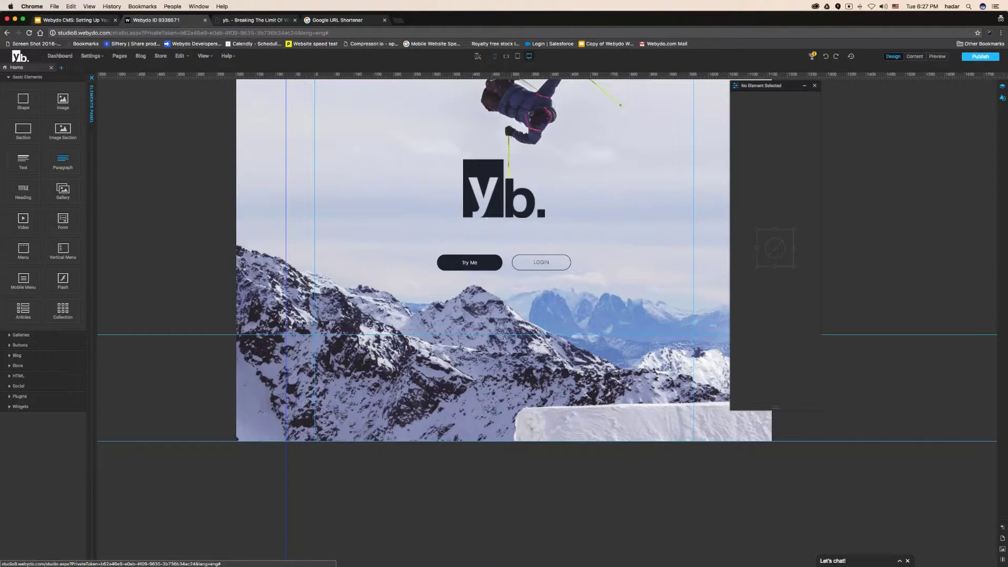
Add a centred paragraph above the logo, widen it to 677 px and move it up-left
drag(63, 161, 412, 134)
double_click(405, 128)
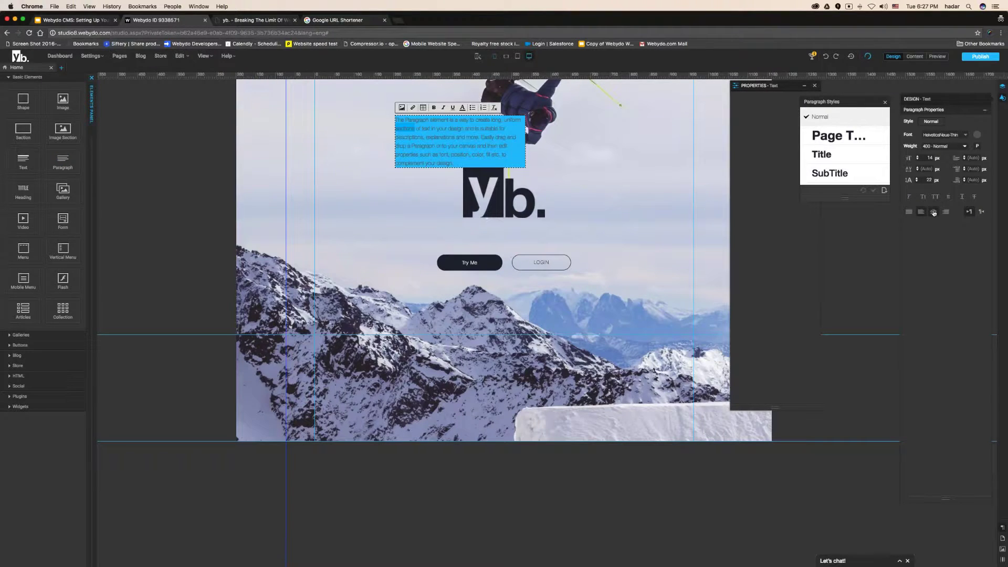
click(933, 212)
click(578, 177)
click(514, 143)
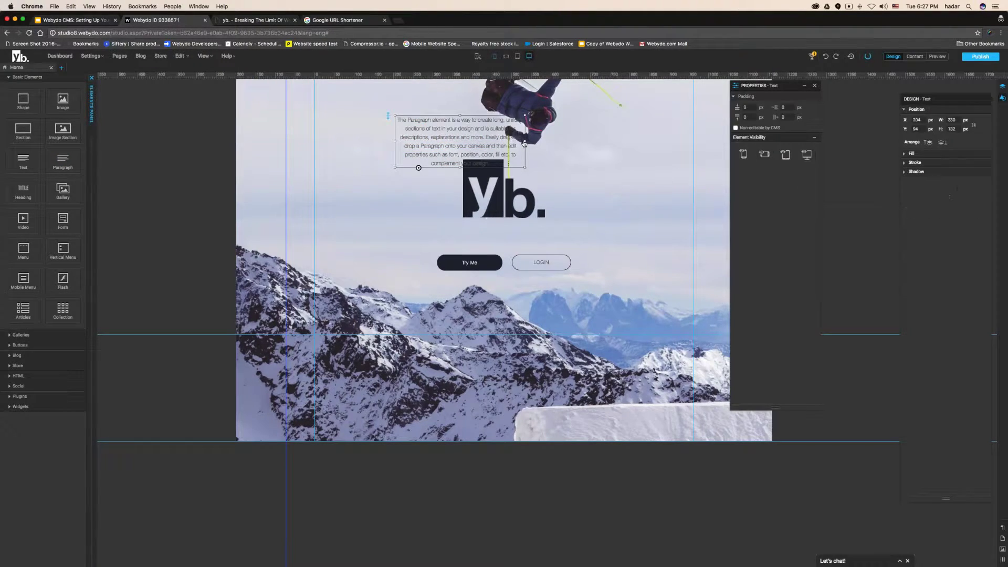
drag(525, 141, 661, 142)
drag(576, 134, 543, 125)
Turn on text relativity for the paragraph using its round handle below the text box
click(476, 61)
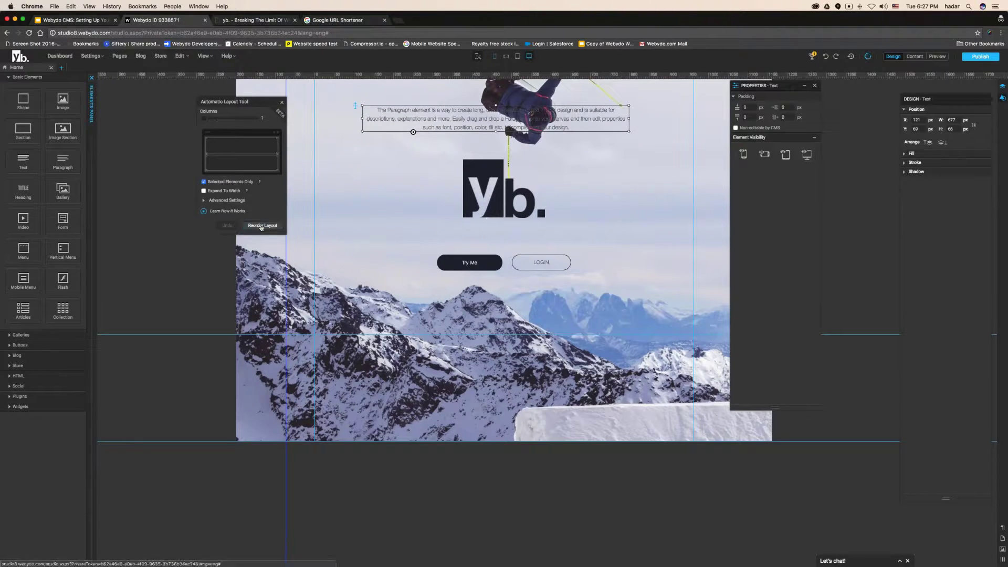
click(281, 102)
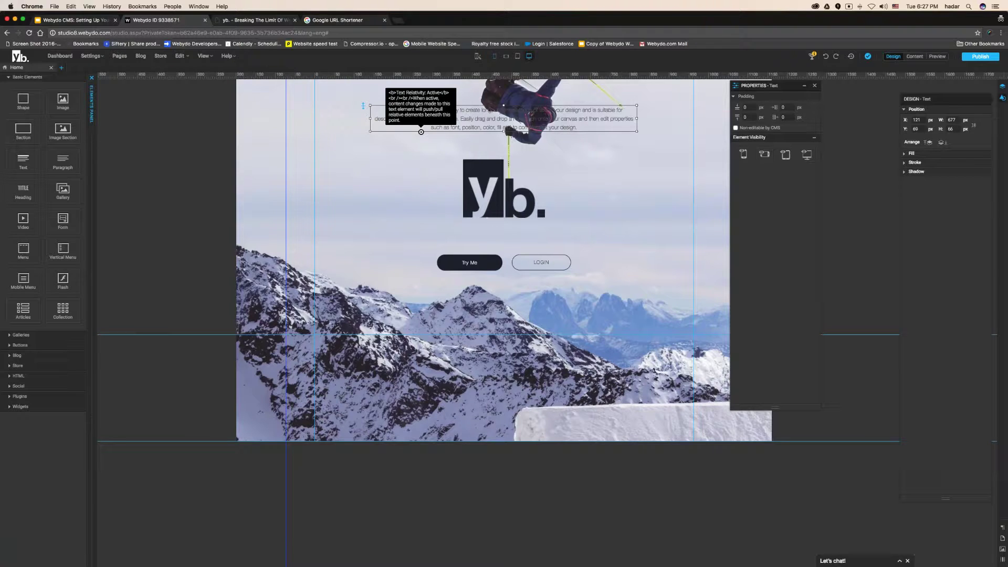
click(421, 132)
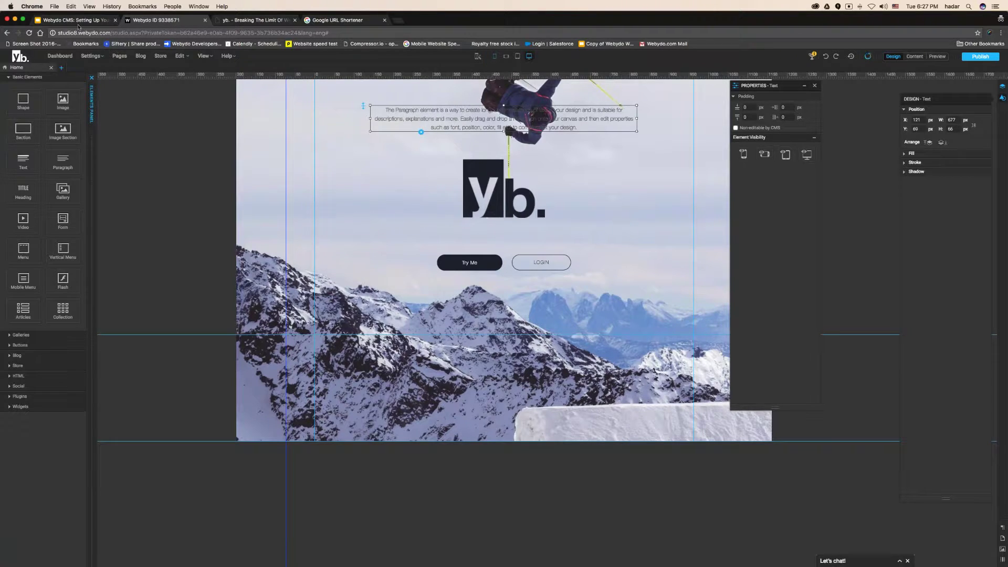
click(78, 23)
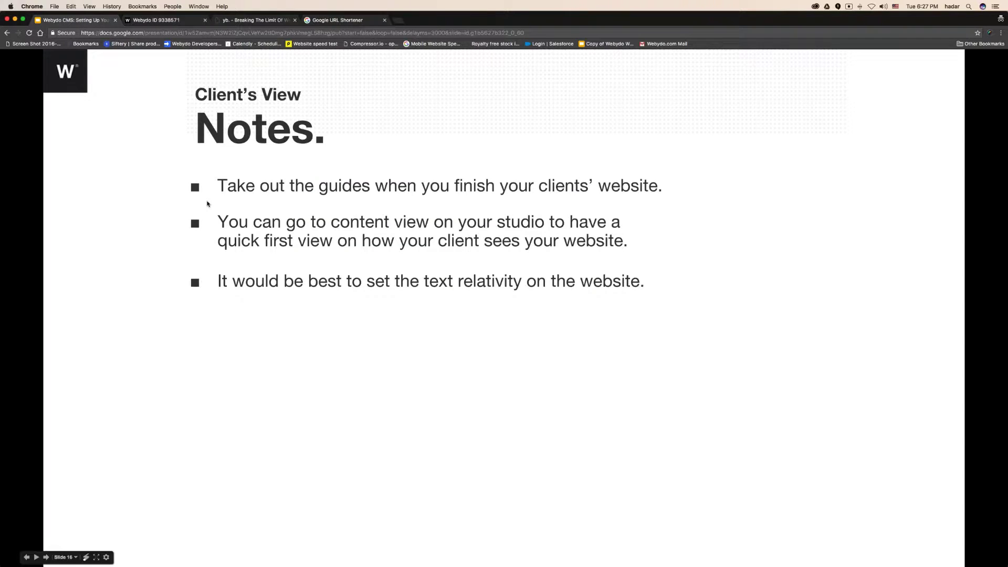
Advance to slide 17 'Text Relativity.' and return to the Webydo studio editor
click(462, 310)
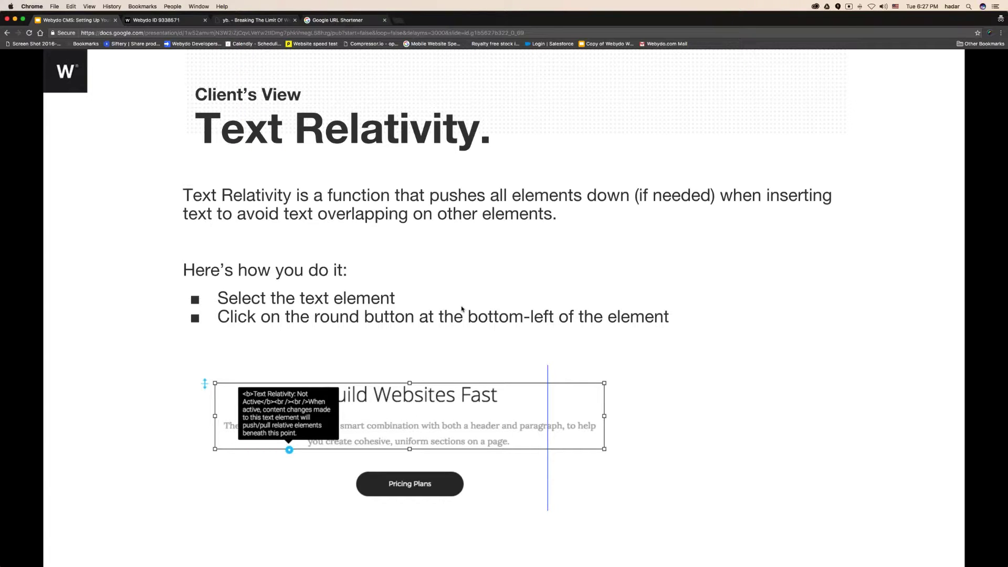
click(157, 20)
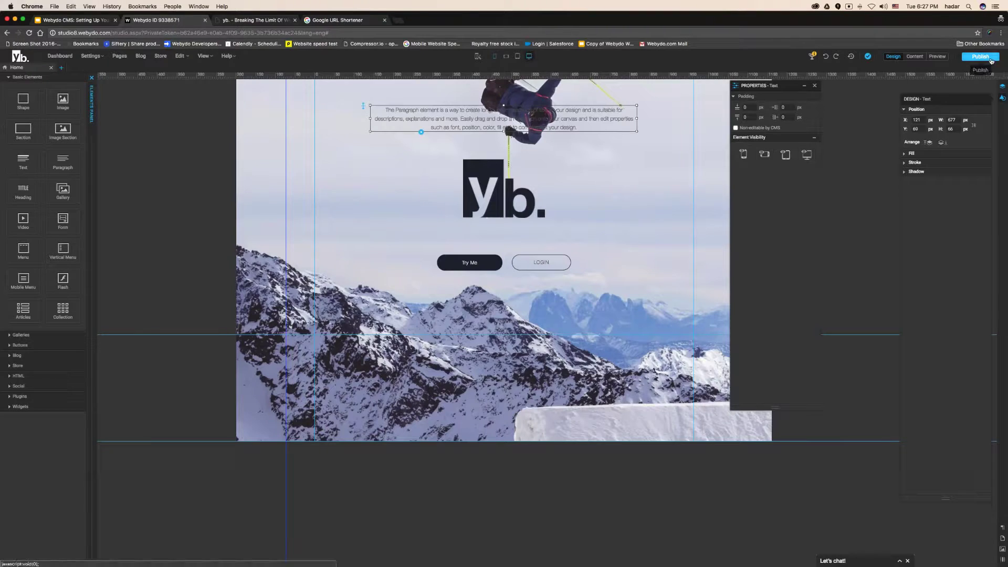
Publish the yb. site and move the new-tab window to another desktop
click(980, 56)
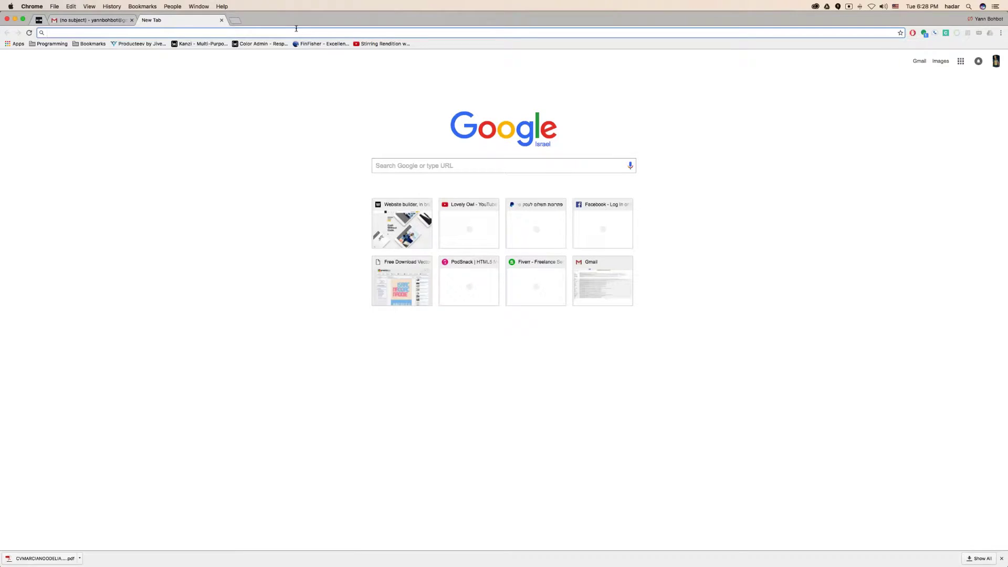
mouse_move(0, 2)
drag(656, 320, 503, 34)
click(427, 32)
Load webydo.com, open the published yb. site, and follow its LOGIN button to the client sign-in
key(super+l)
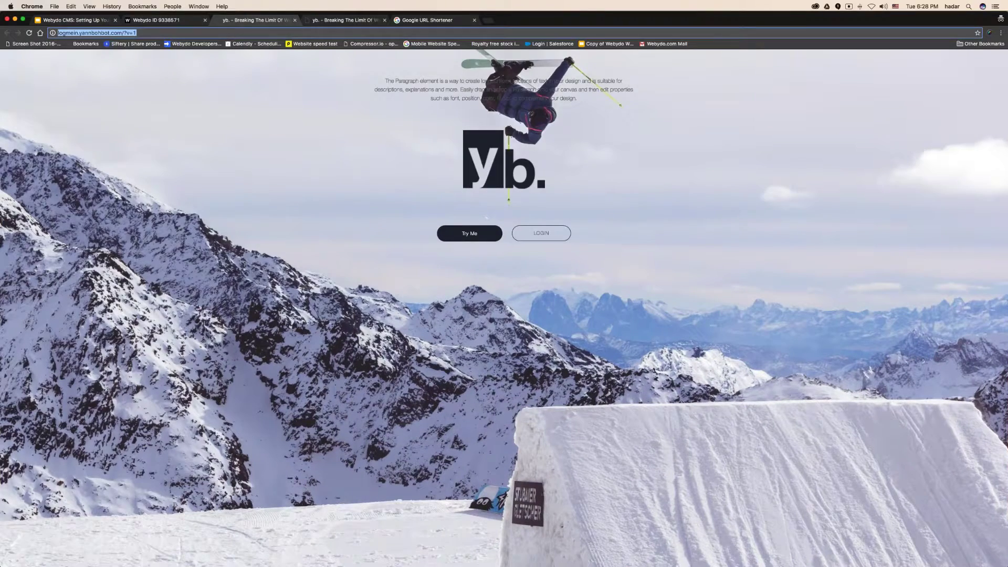
key(ctrl+Right)
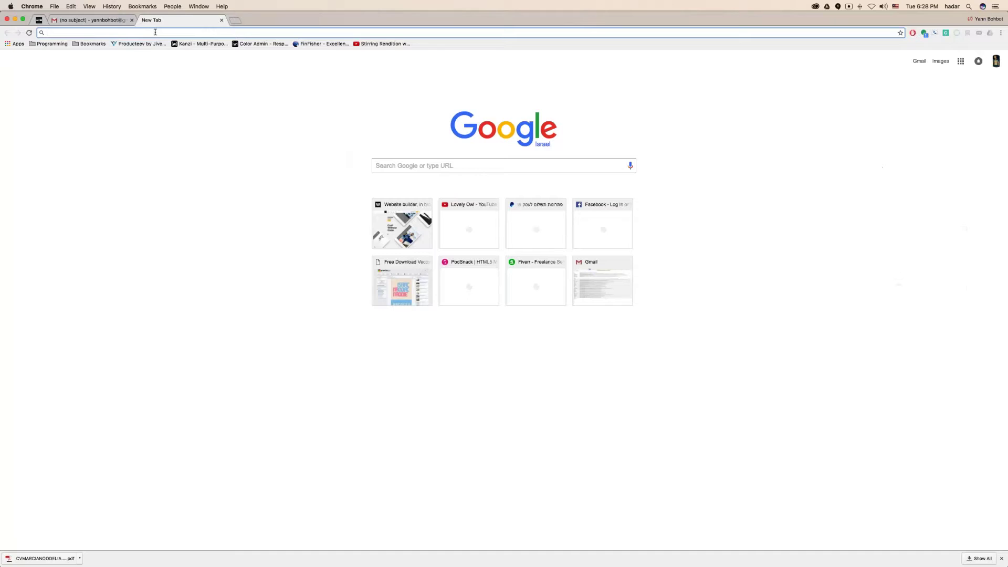
text(webydo.com)
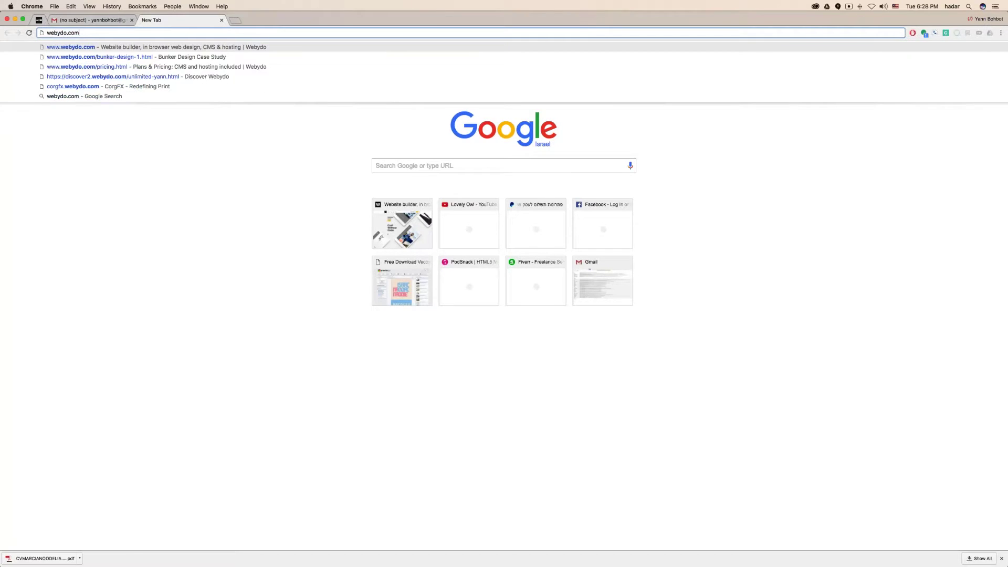
key(Return)
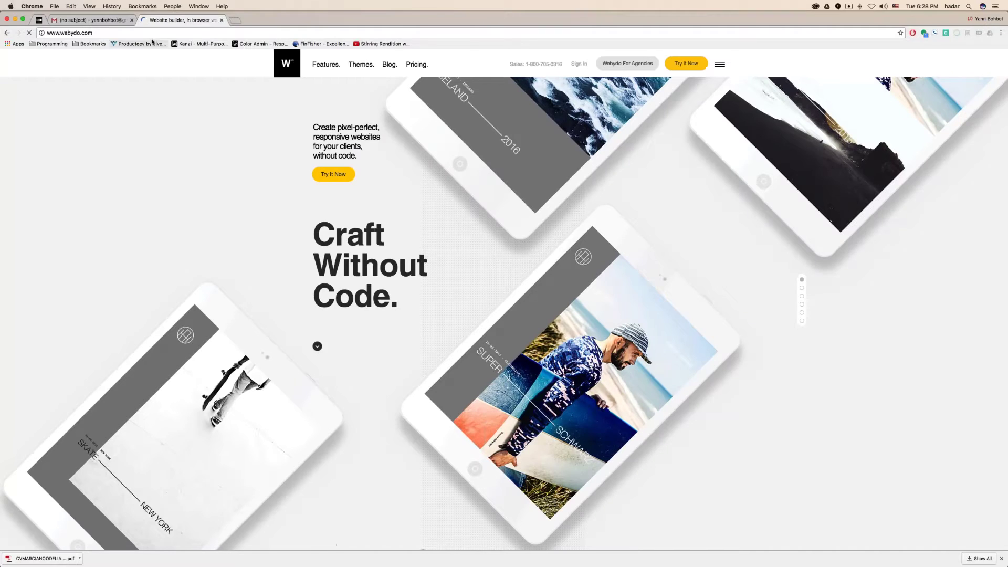
click(152, 42)
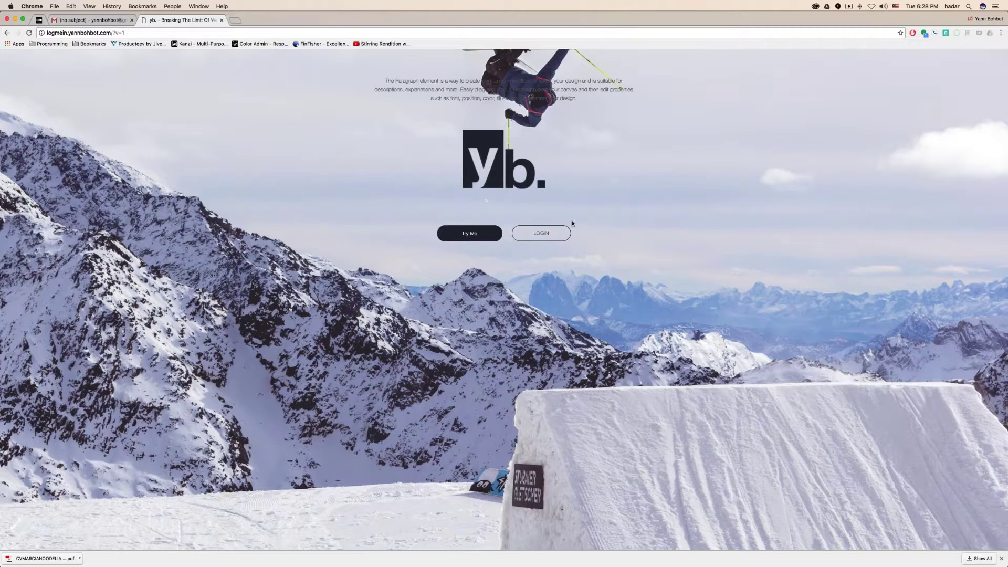
click(557, 238)
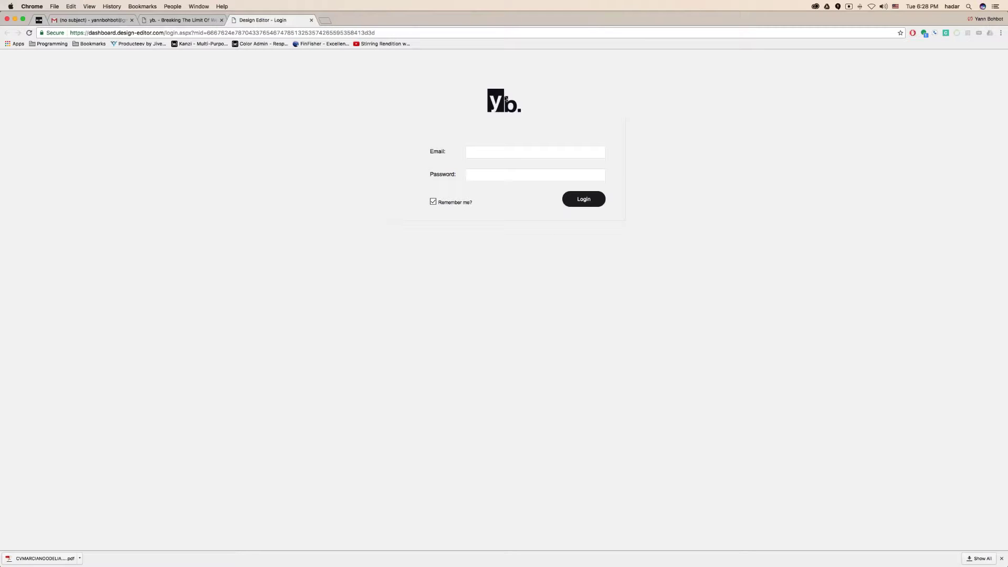
Attempt a client sign-in with a test email and password (rejected), then open the yb. login site's Site Settings
key(Tab)
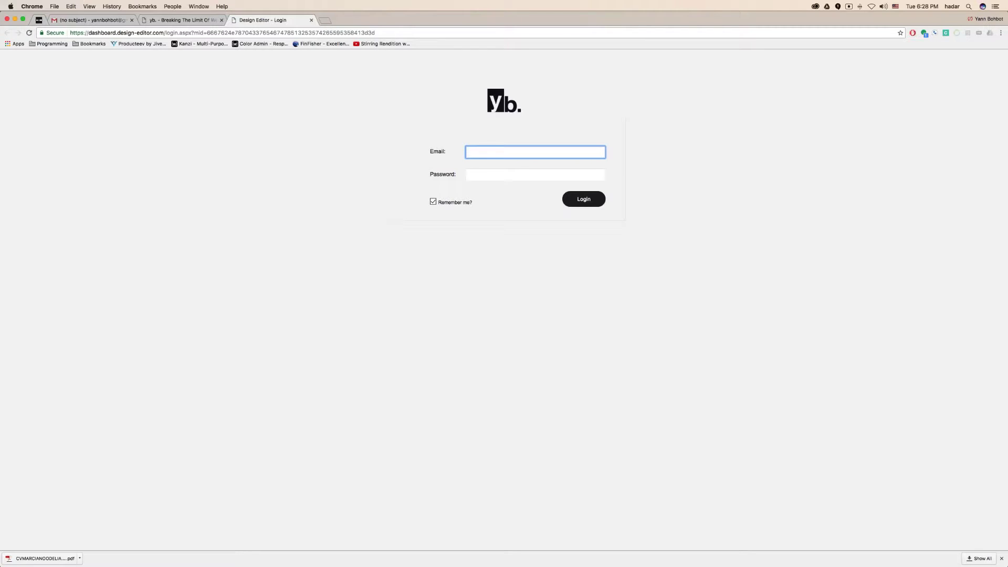
key(Tab)
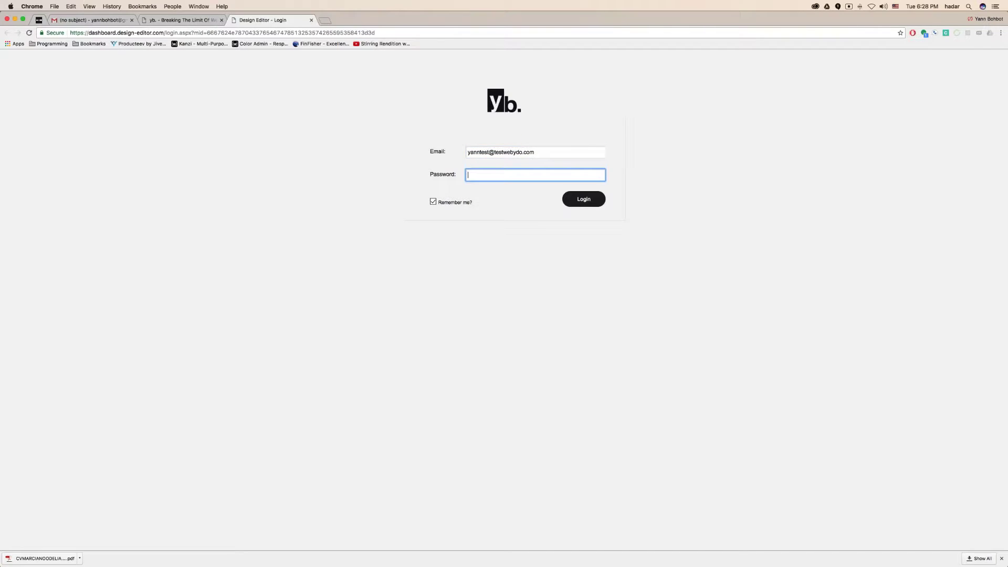
text(•••••)
click(593, 201)
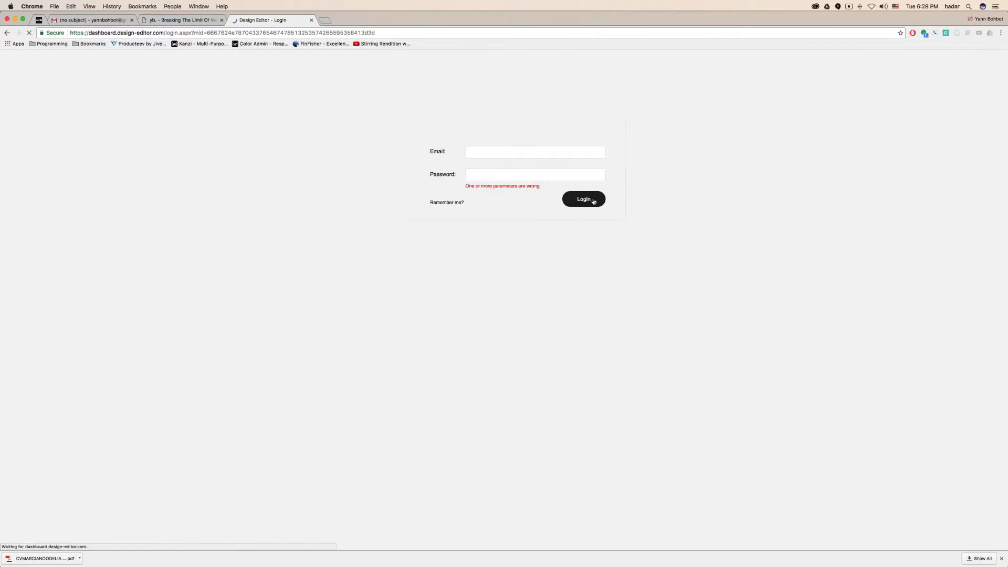
key(ctrl+Left)
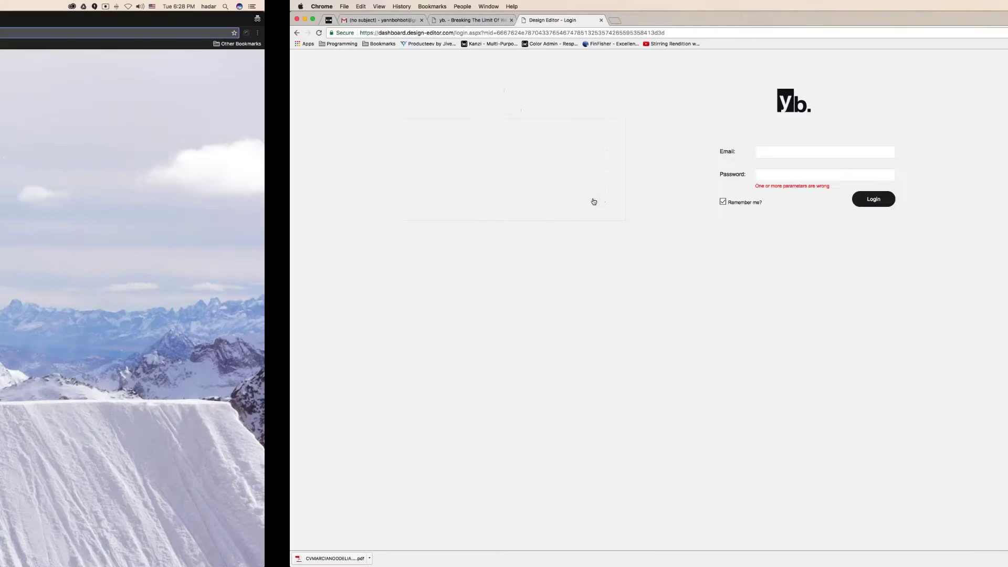
click(146, 21)
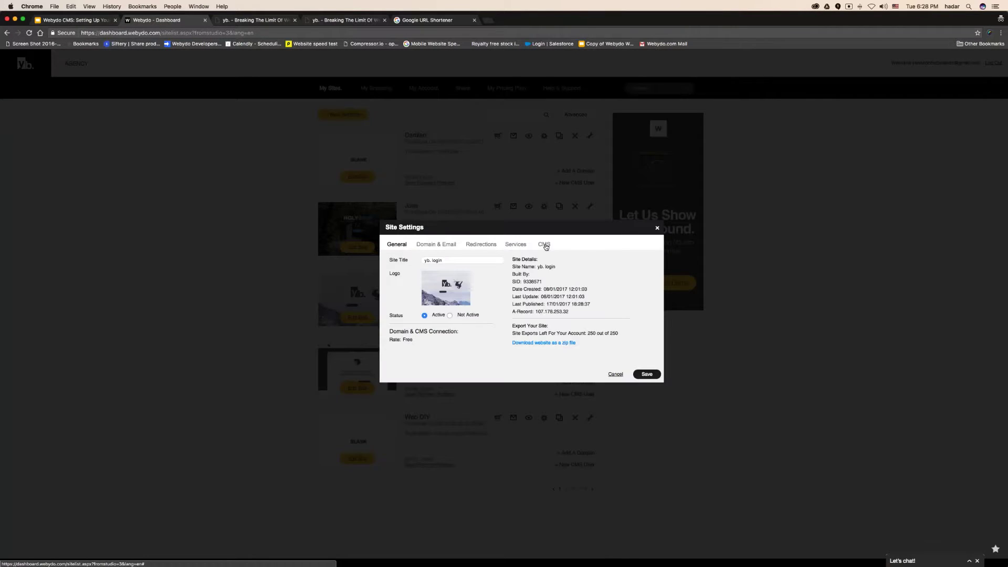
Copy the client email from the Site Settings CMS tab, paste it into the login page, and sign in with the password
click(542, 244)
triple_click(488, 275)
key(super+c)
key(super+grave)
click(479, 152)
key(super+v)
click(494, 174)
text(••••••)
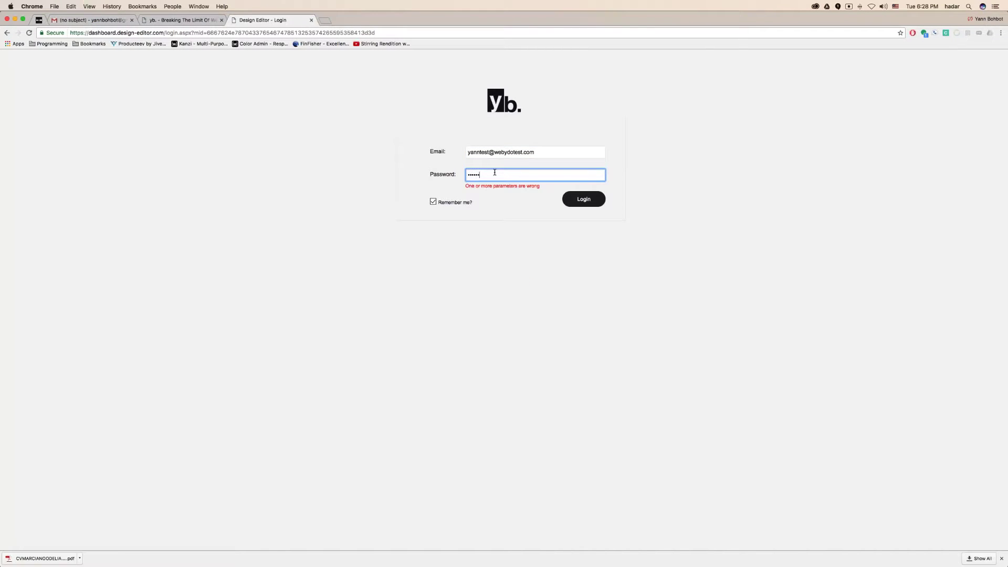
click(601, 203)
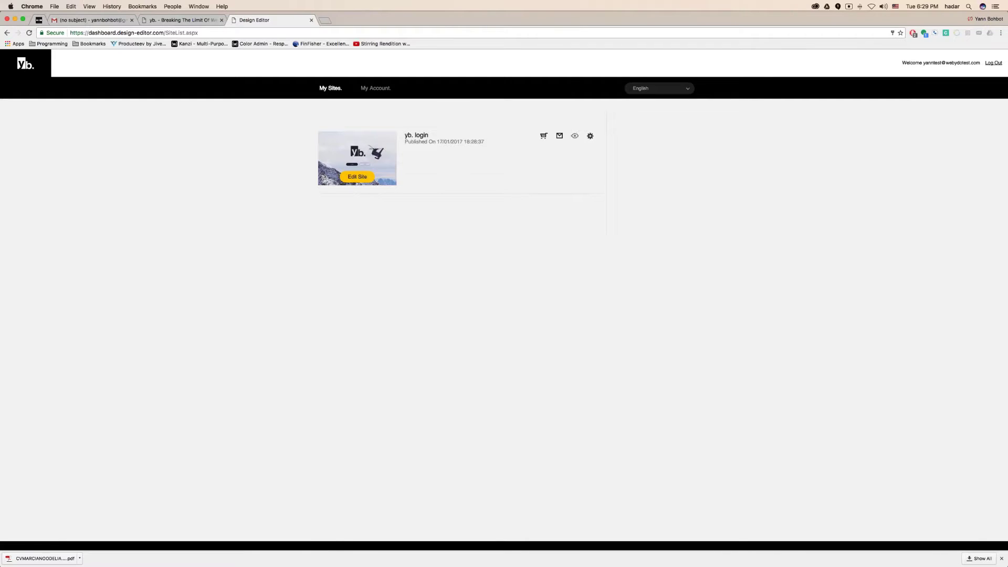
Preview the live yb. site, cancel its Site Settings, and open the yb. login site for editing
click(575, 136)
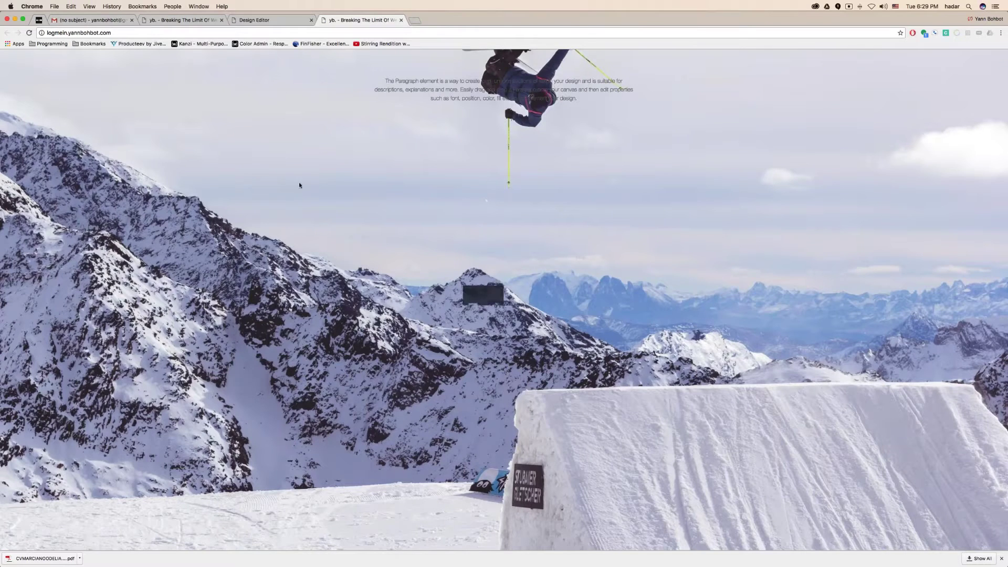
key(ctrl+shift+Tab)
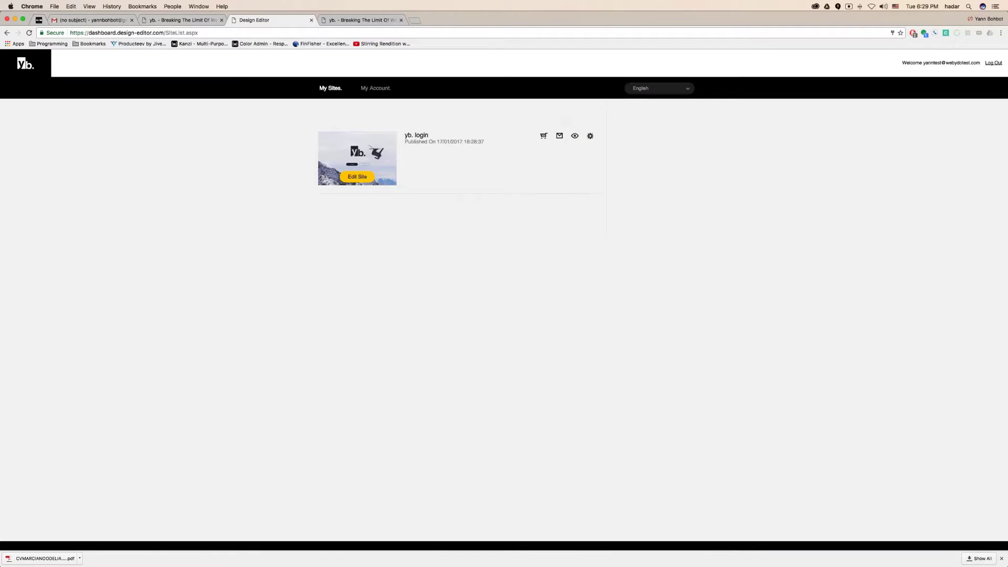
click(590, 135)
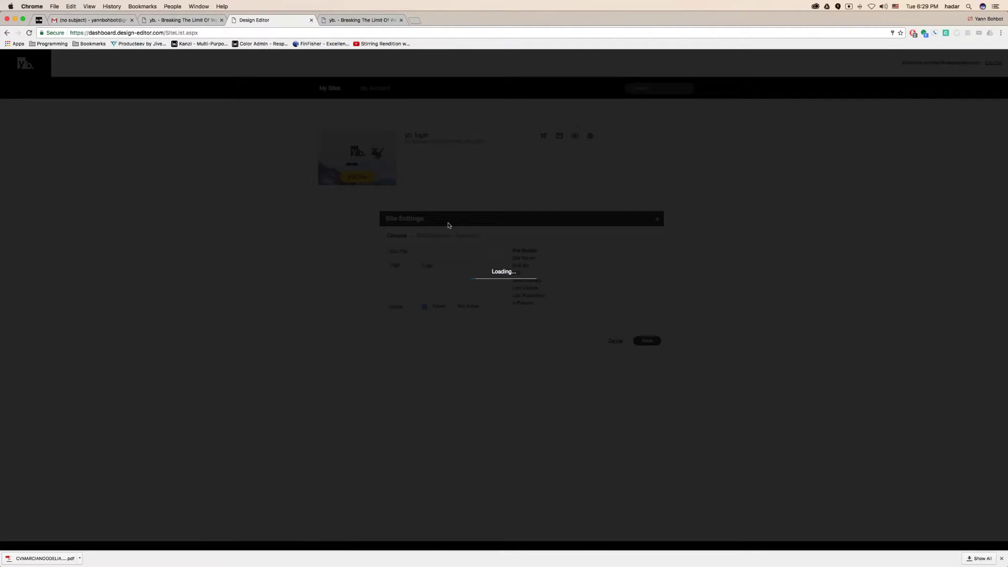
click(615, 341)
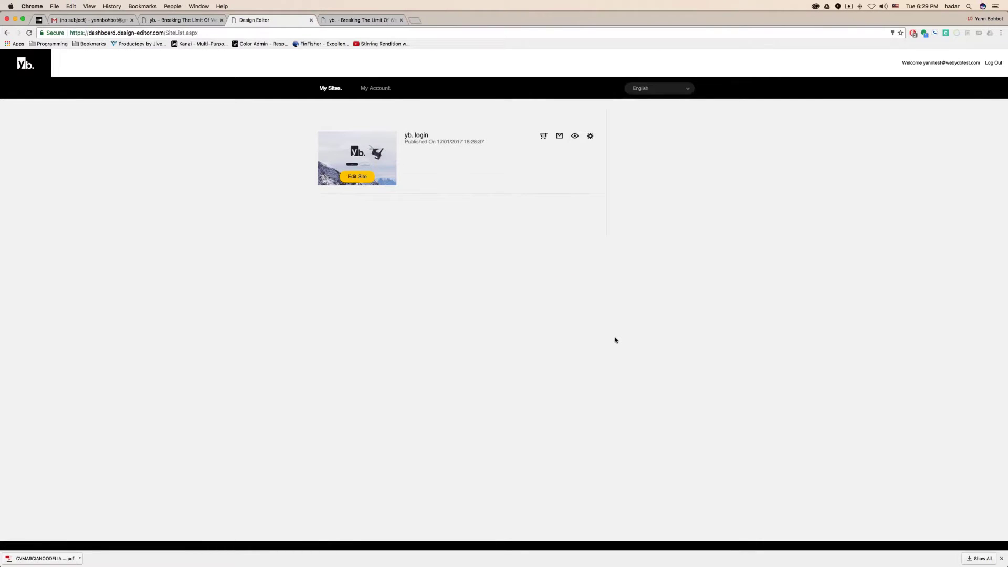
click(357, 176)
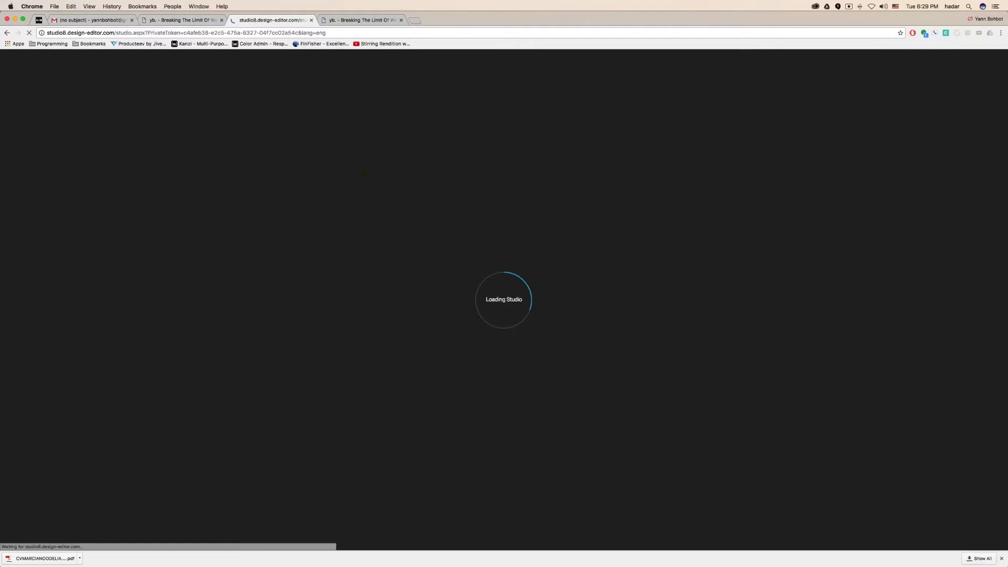
key(ctrl+Left)
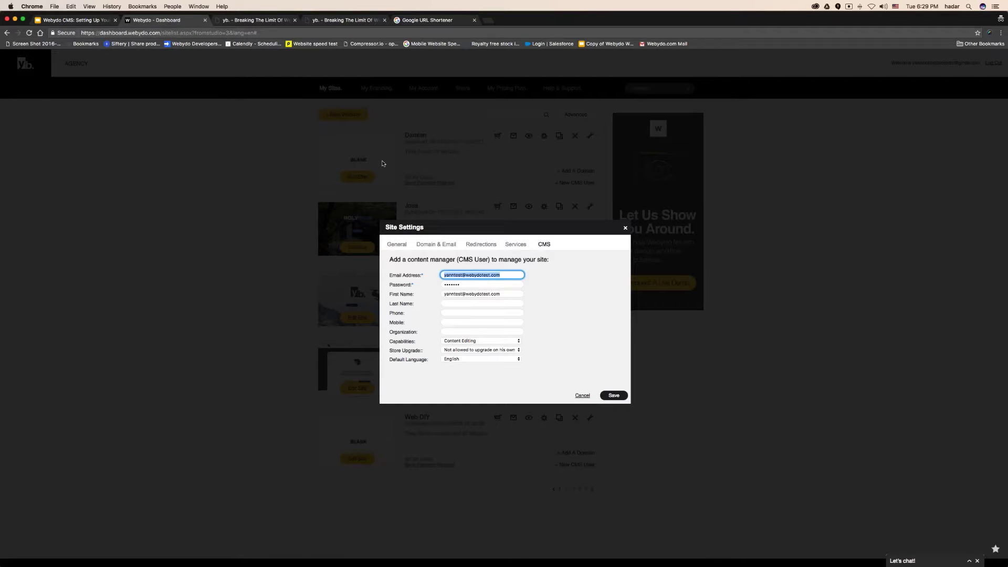
key(ctrl+Right)
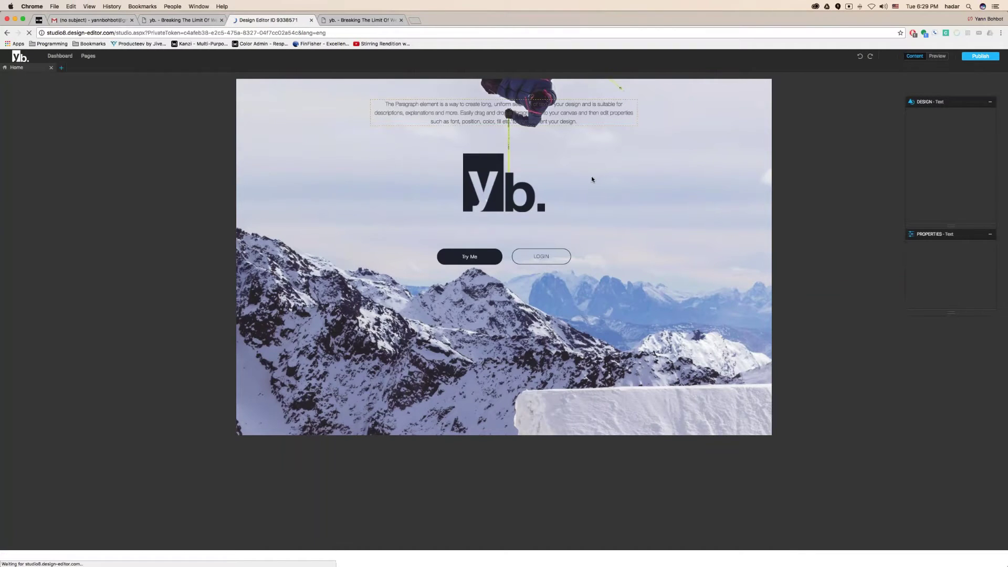
Float the Properties panel beside the yb. logo, then inspect the LOGIN button and the paragraph
click(505, 186)
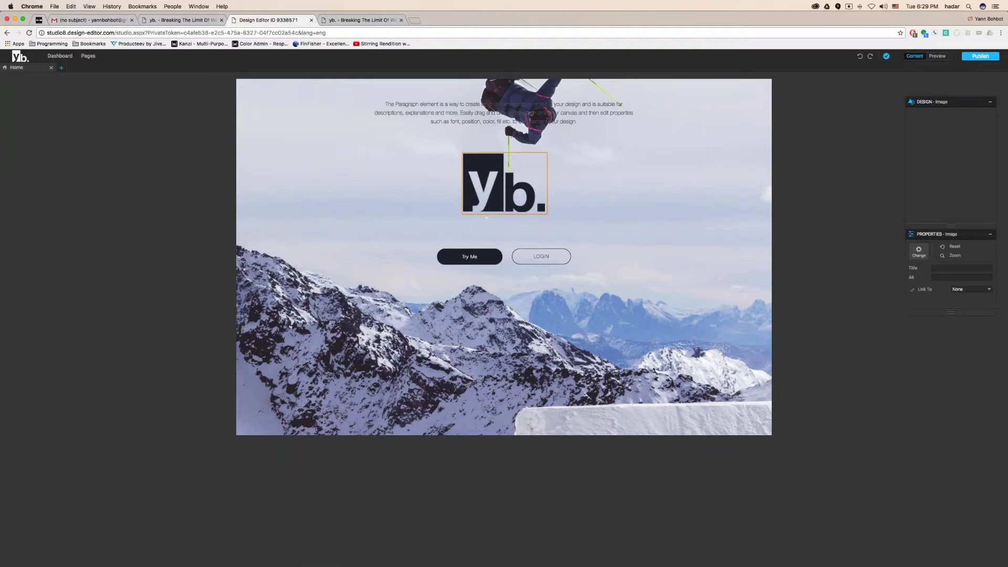
drag(939, 233, 636, 157)
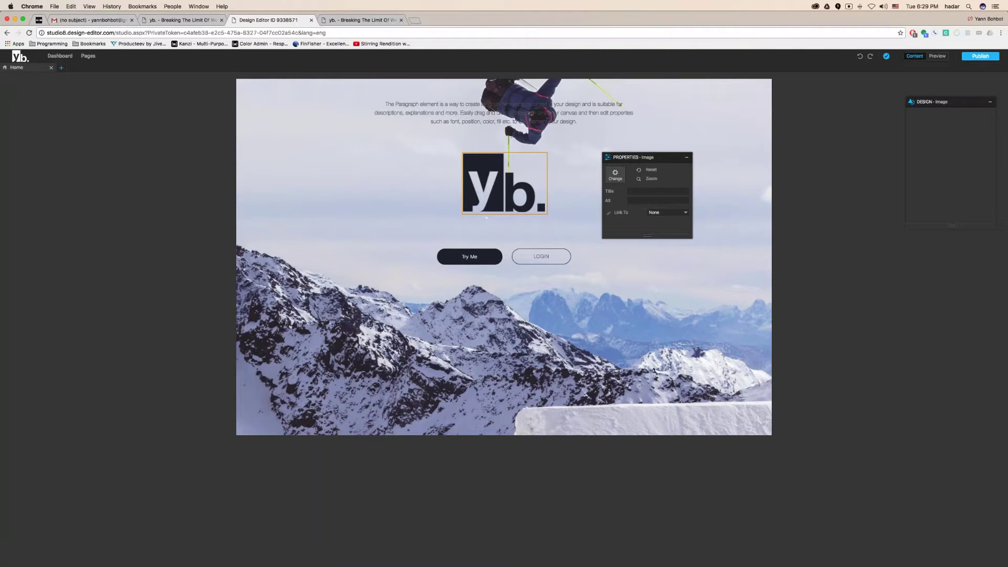
click(540, 258)
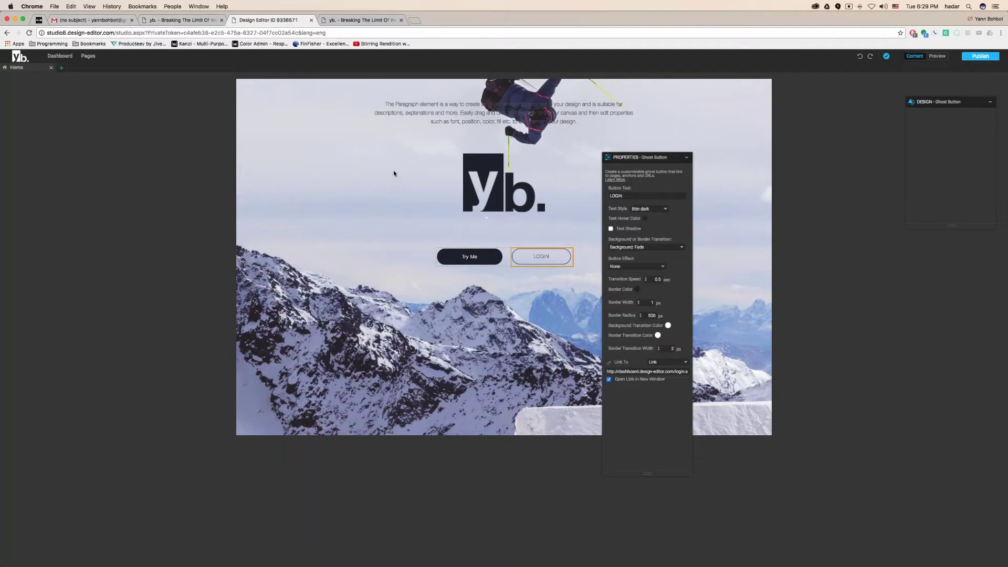
click(579, 112)
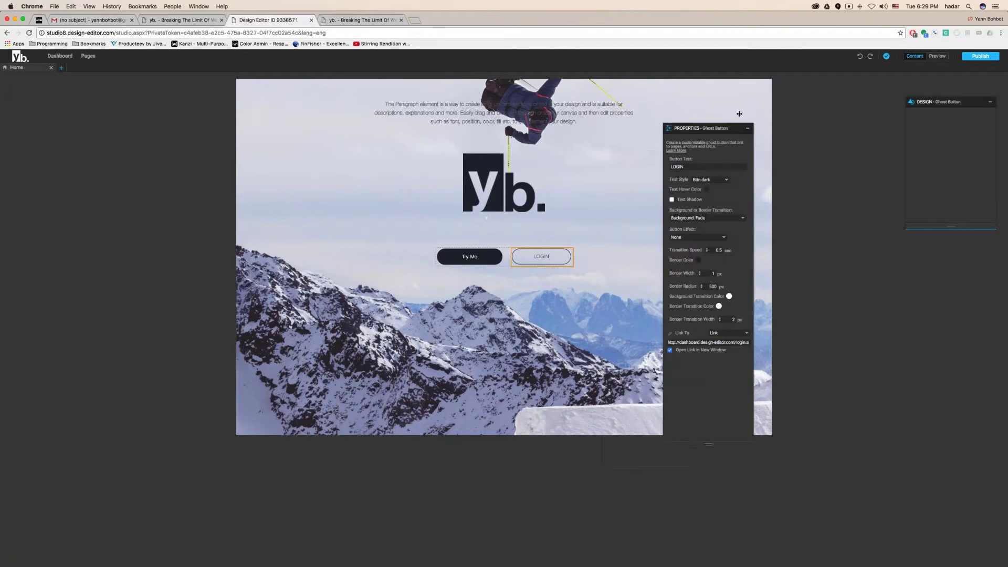
Append a long string of filler text to the paragraph's end, then publish the site
double_click(578, 112)
click(578, 121)
text(akhjsd)
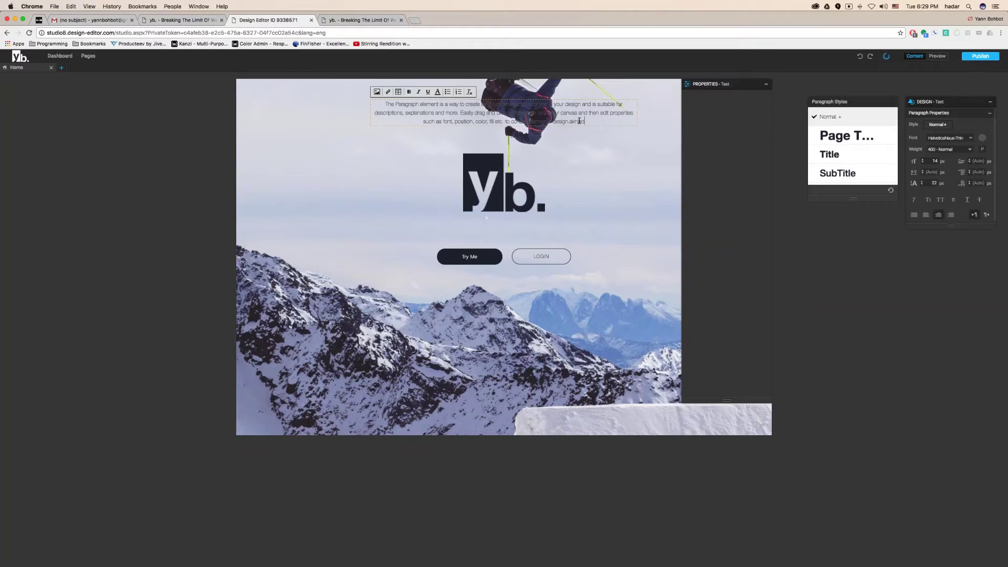
text(fgjsdhfkagsdfkajshdfgkajsdhfgsdkfjgdgfkajsndgfkajshdgf)
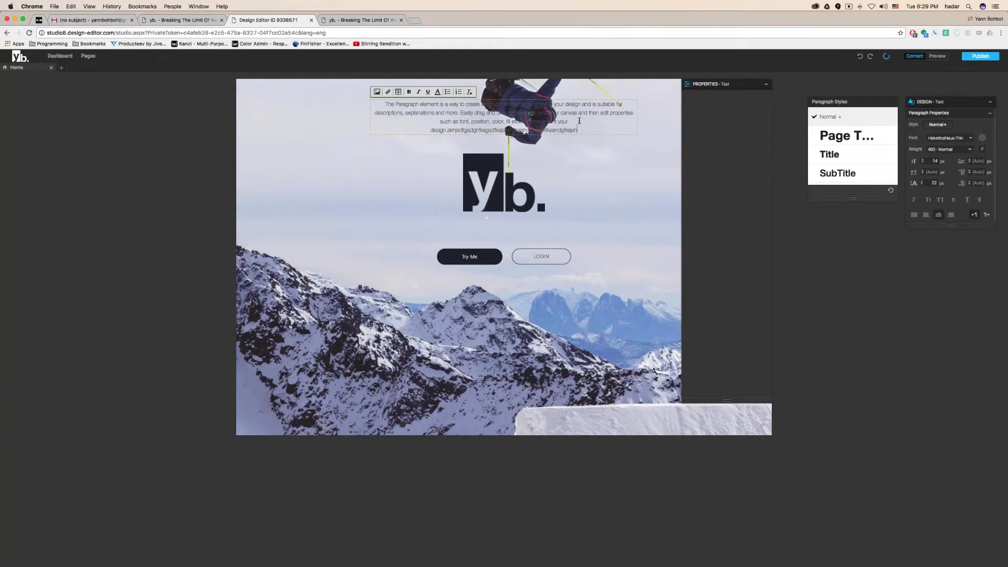
text(kjahsdgfkjansdgfkjansdgf)
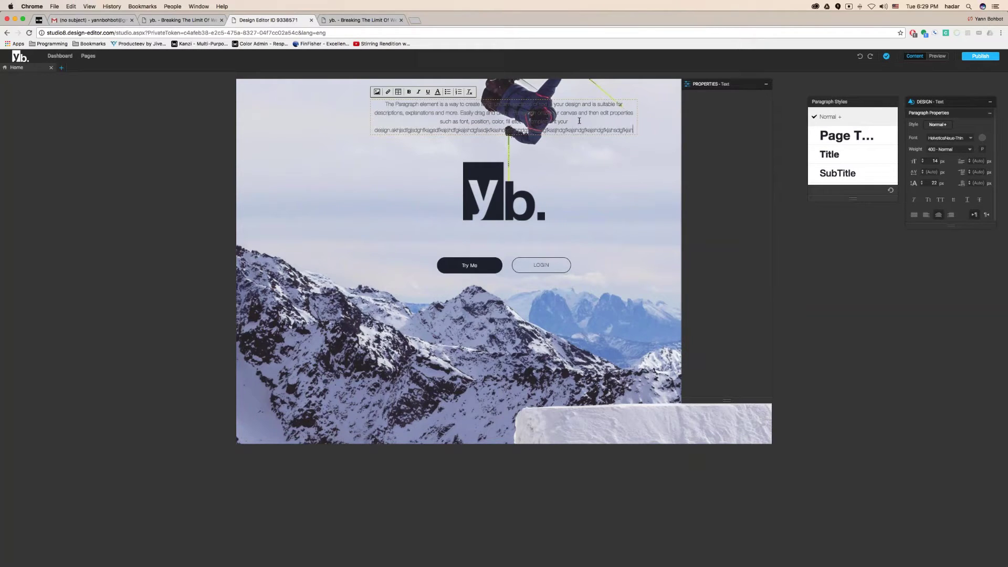
text(kjashdfgkajsdhfgkjasdhdgfkjansdfgkajshdf)
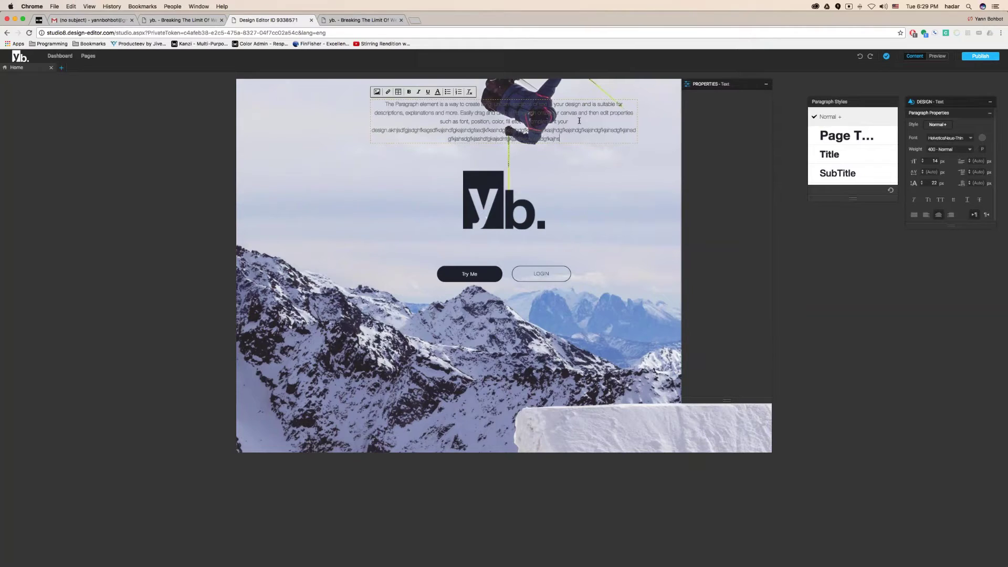
text(g)
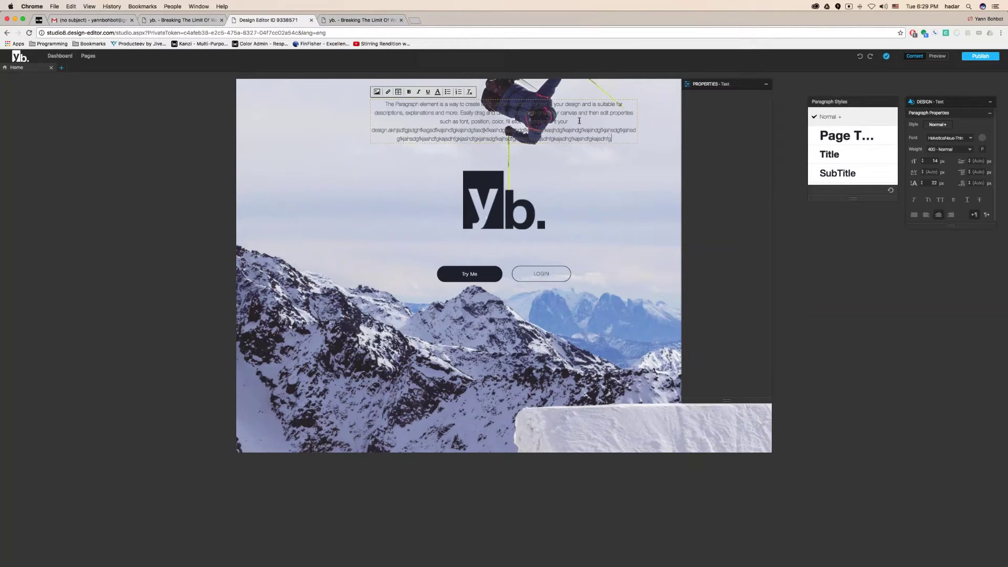
text(kjashdfgkjahsdgfkajshdfgkajsdhgfkajsdfgkajshdfgkajhadgfkajshdgfkajshdgfkajshdgf)
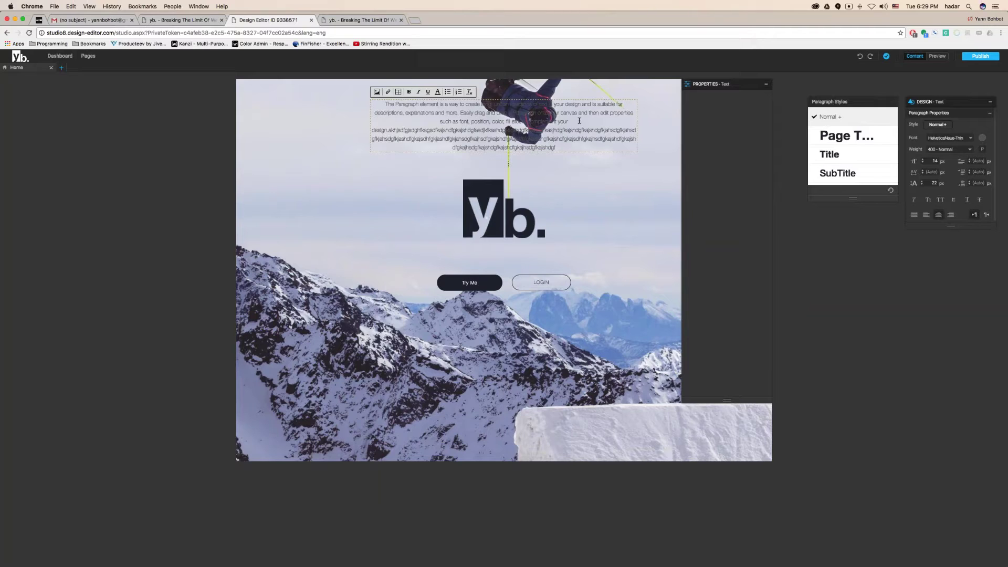
click(982, 57)
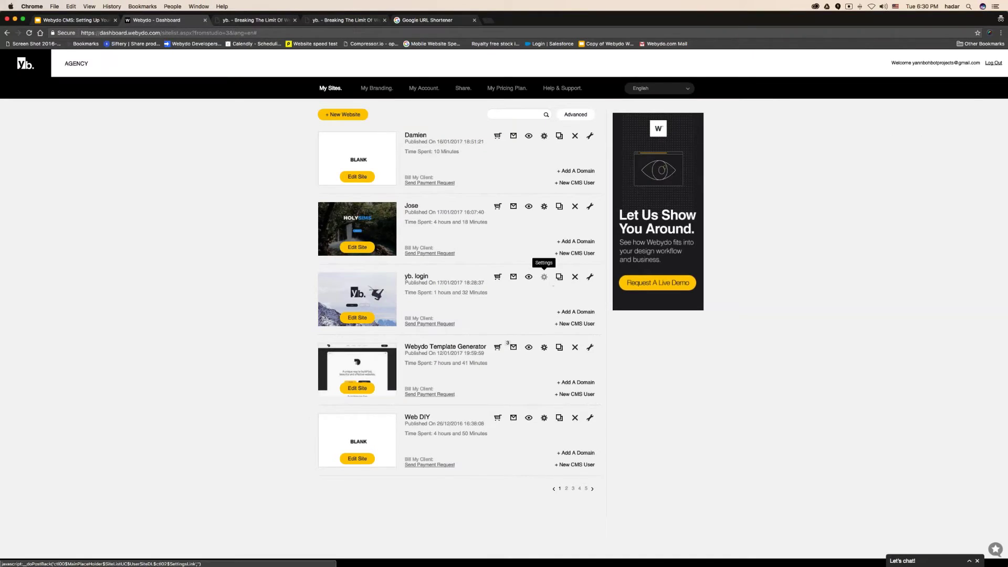
Open the yb. login site's settings on the dashboard, then return to the Google Slides presentation
click(543, 277)
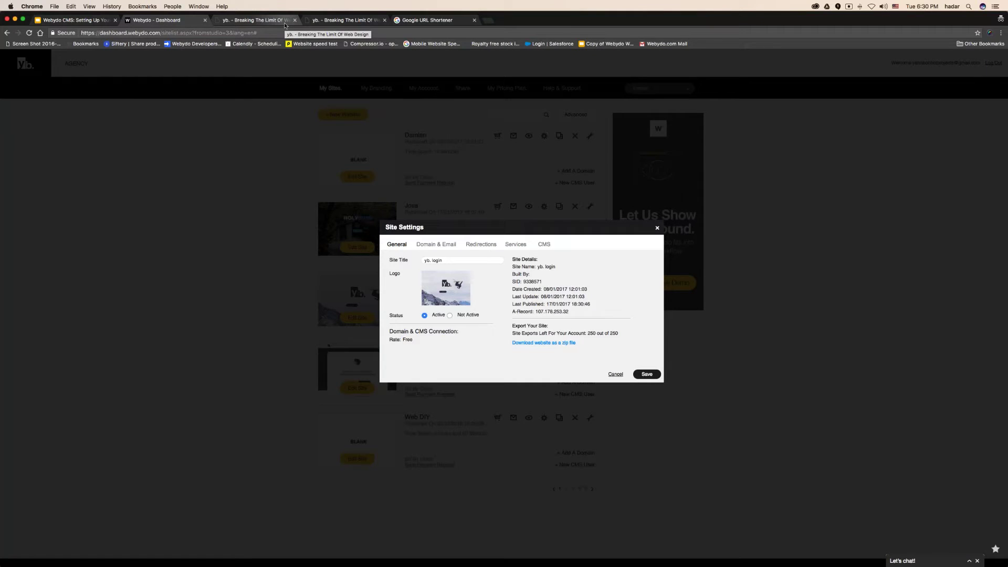
click(84, 23)
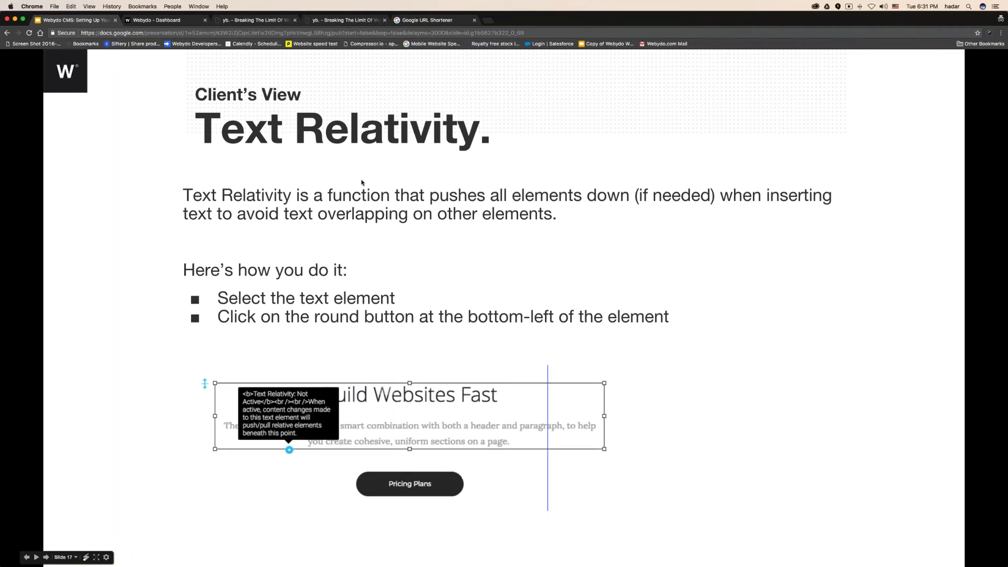
Step the slides to CMS Connecting Domains, briefly checking the published yb. site's desktop
click(368, 184)
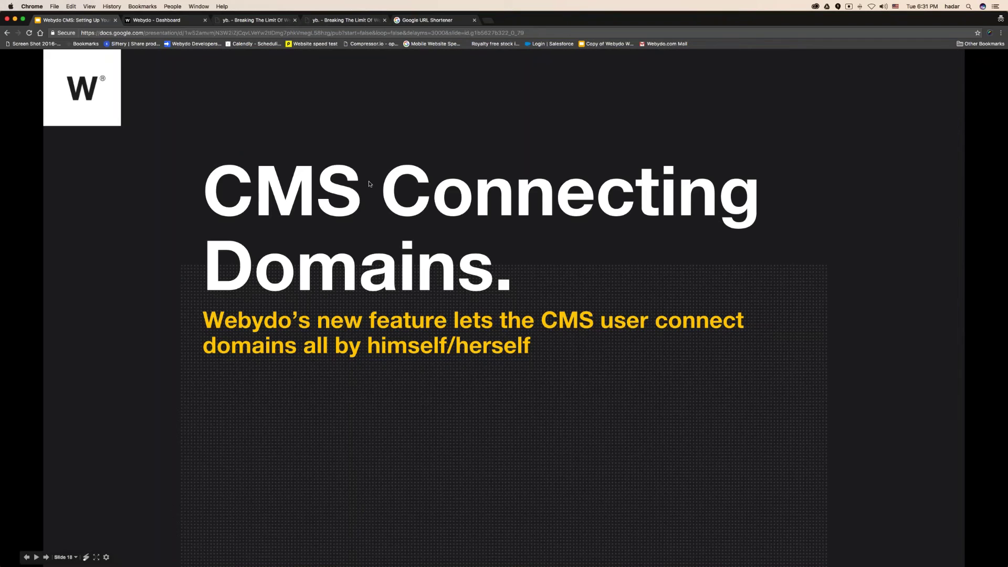
click(369, 183)
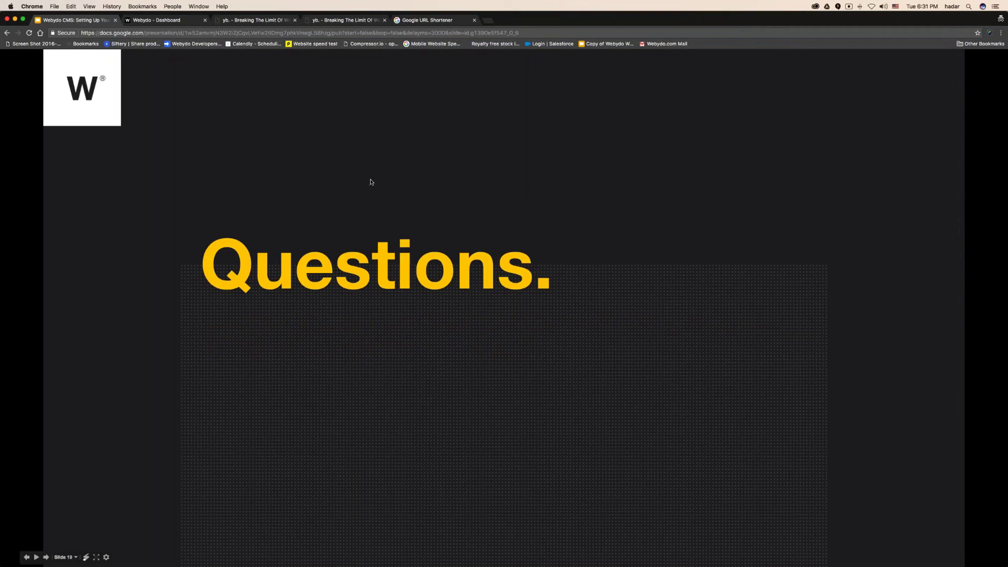
key(Left)
key(ctrl+Right)
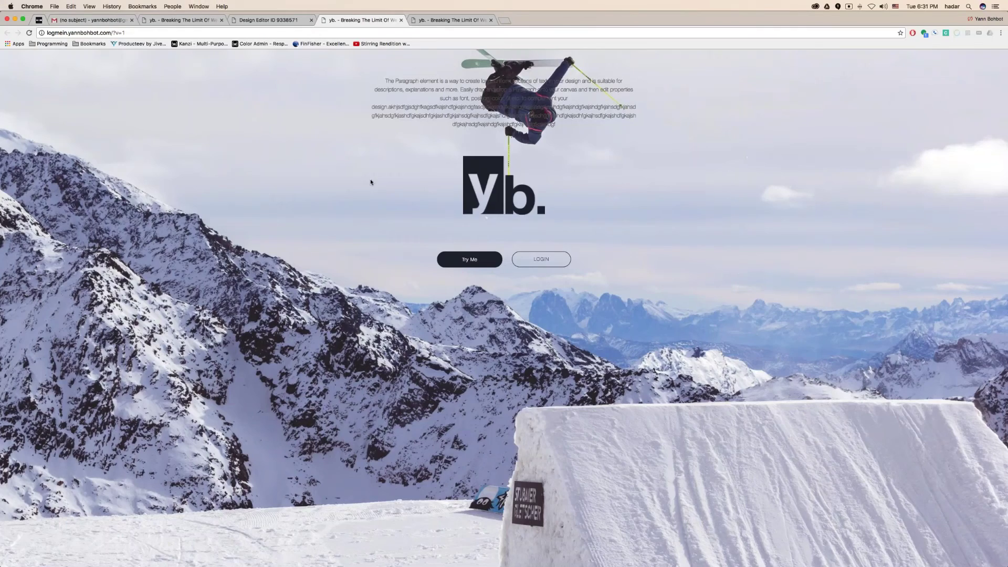
key(ctrl+Left)
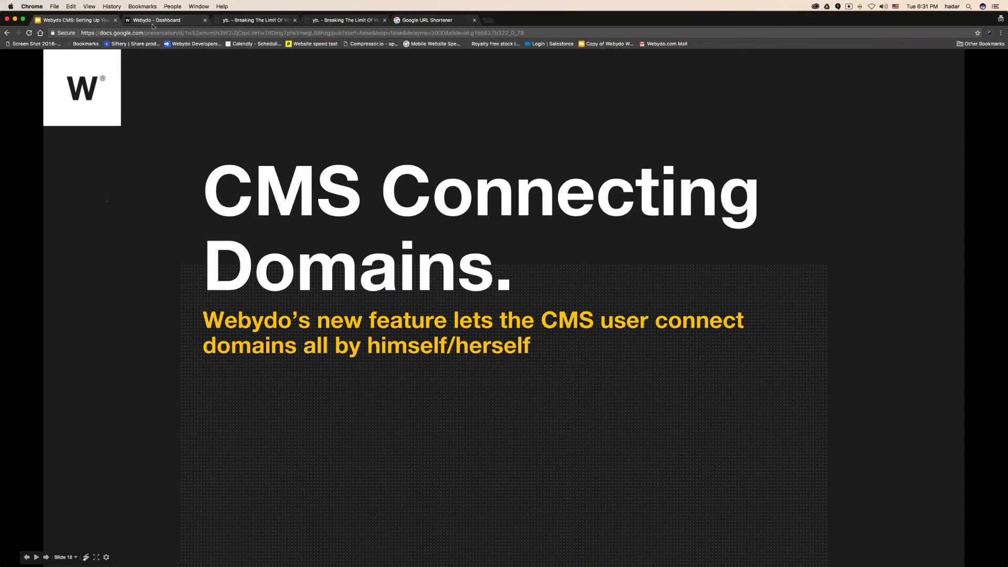